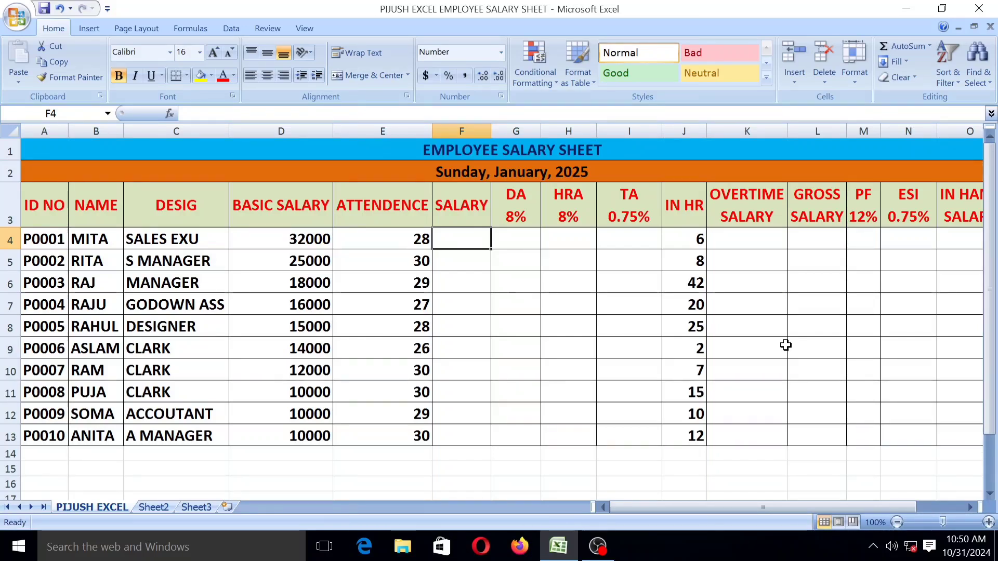
Step: Examine the salary sheet's title and its column headings from ID NO through IN HAND SALARY
click(444, 155)
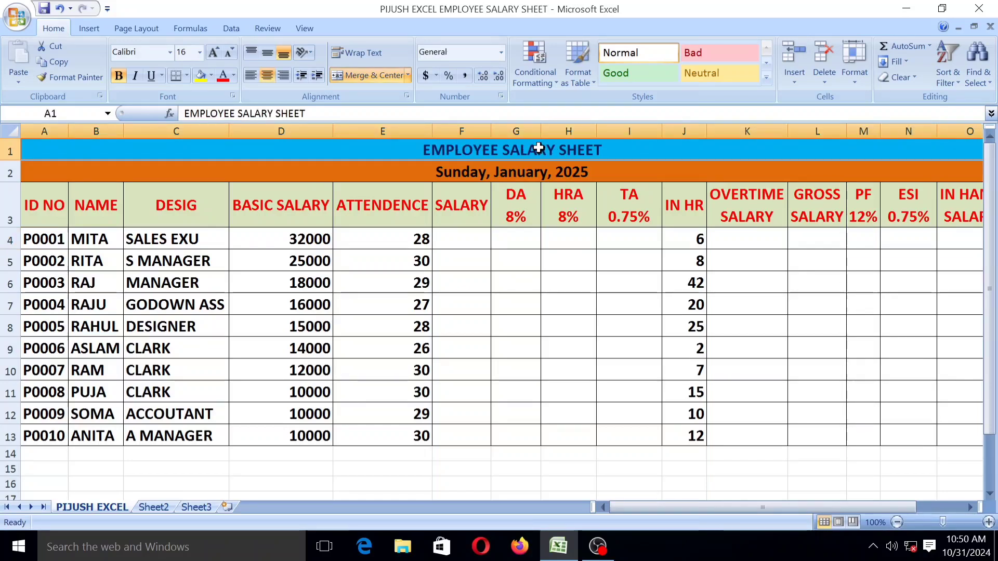
click(57, 221)
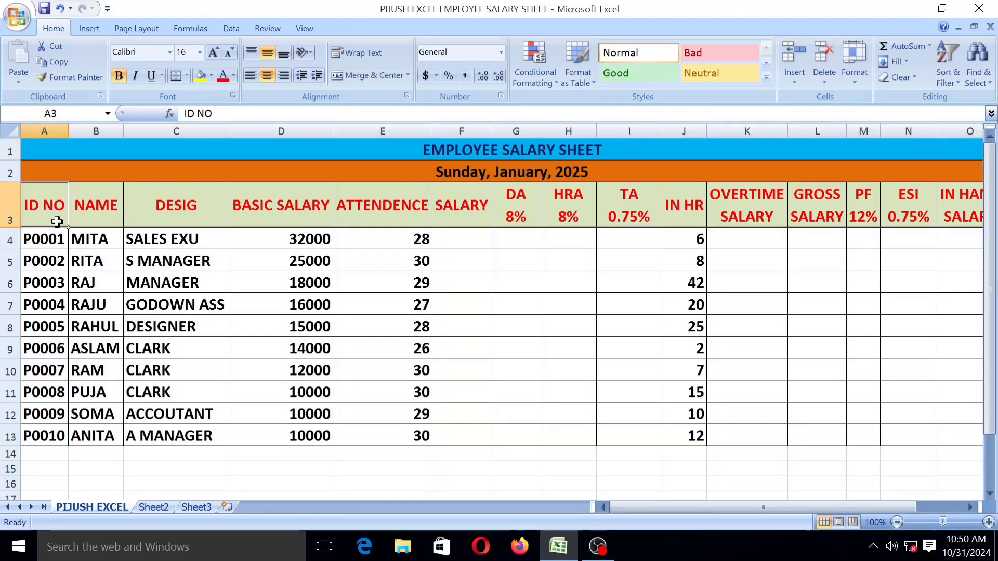
click(87, 207)
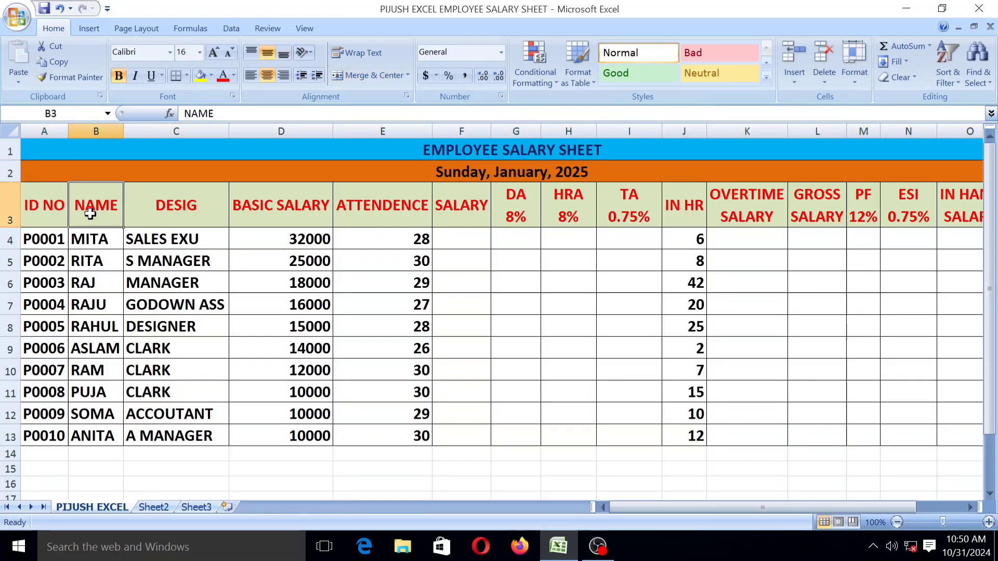
click(178, 213)
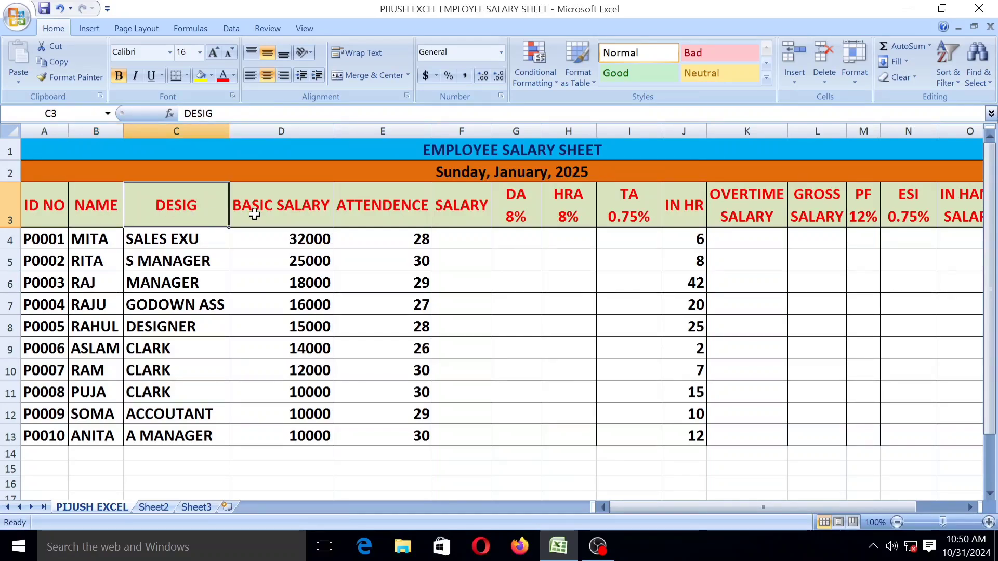
click(278, 207)
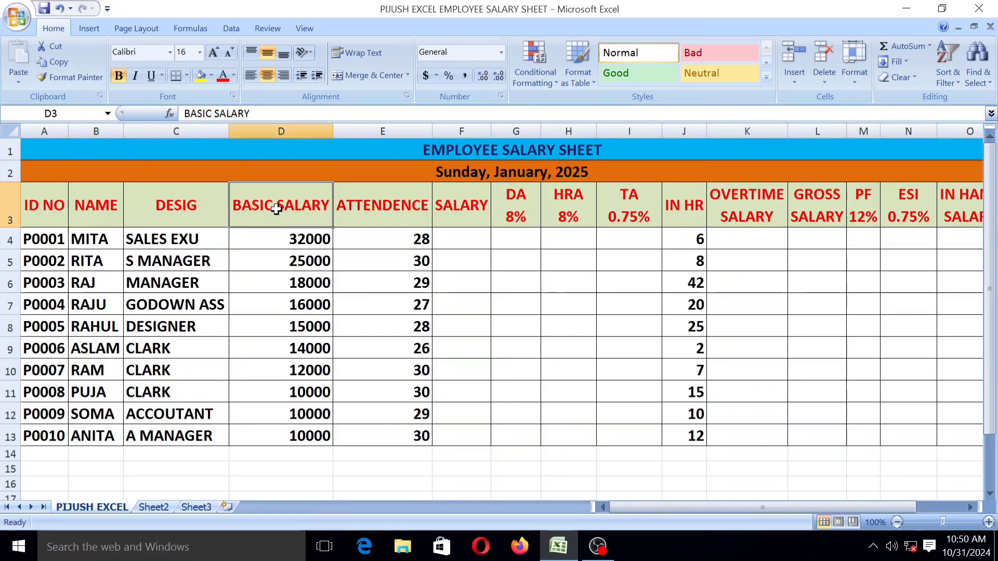
click(355, 213)
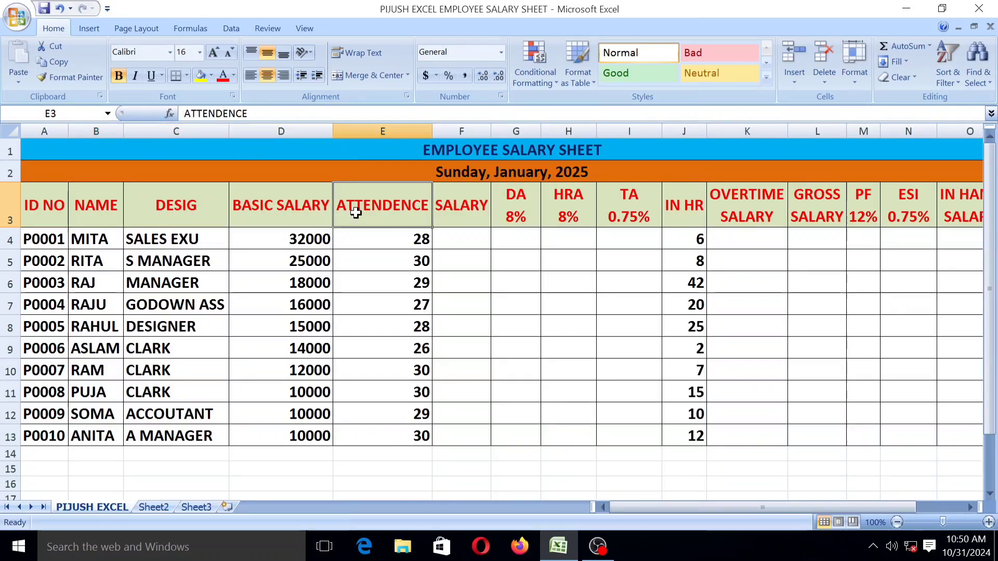
click(447, 208)
click(527, 209)
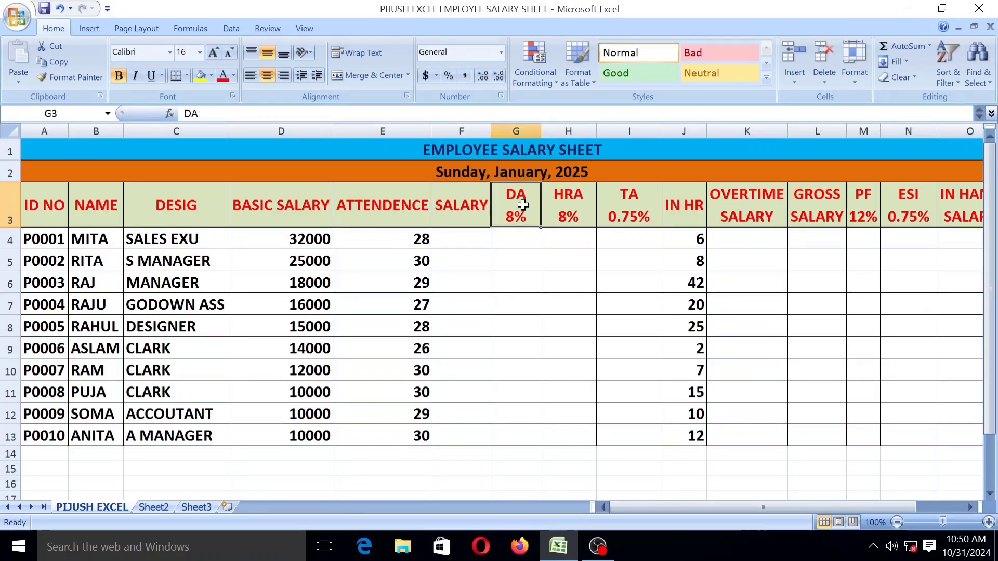
click(568, 211)
click(632, 210)
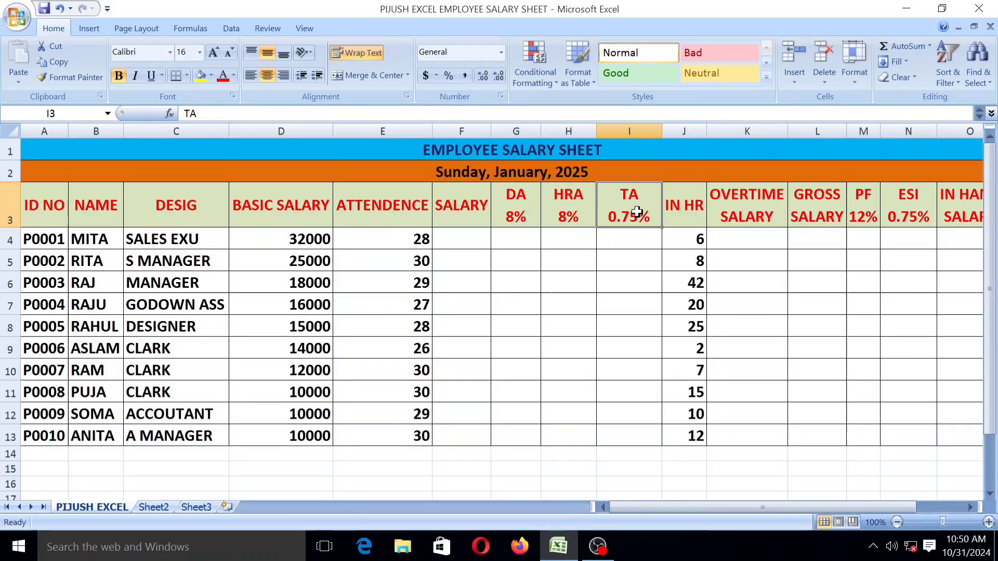
click(679, 209)
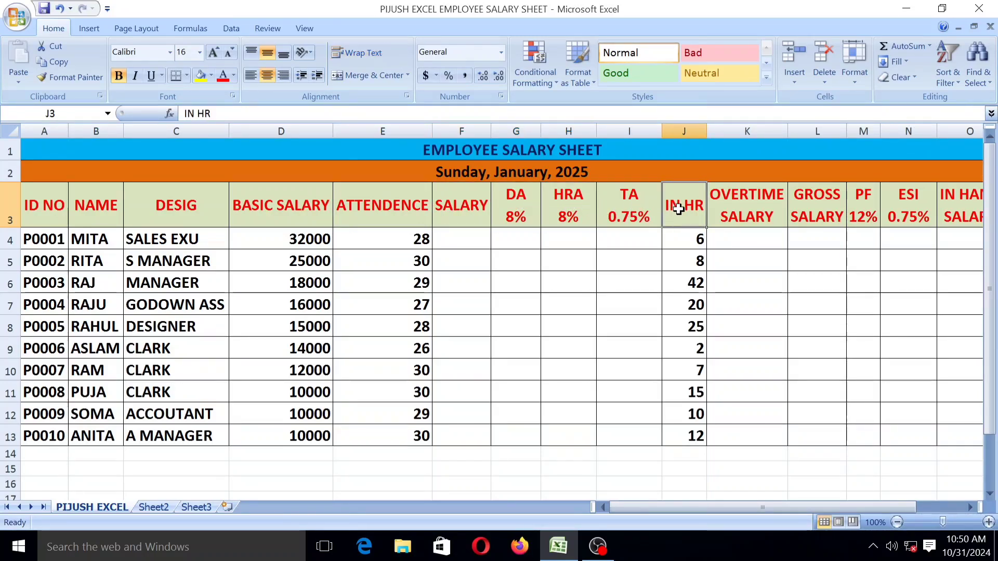
click(738, 224)
click(809, 217)
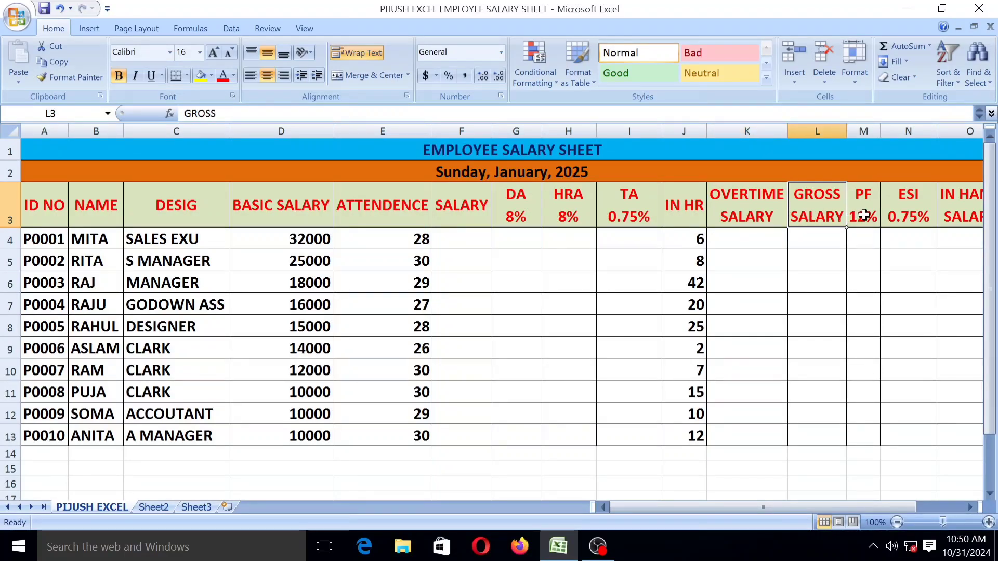
click(863, 216)
click(909, 216)
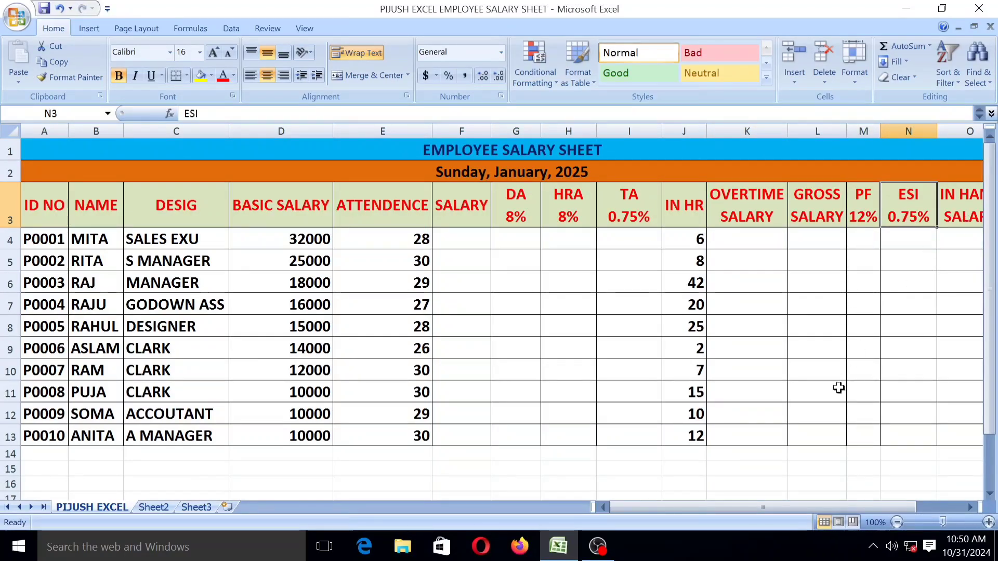
drag(796, 509, 811, 508)
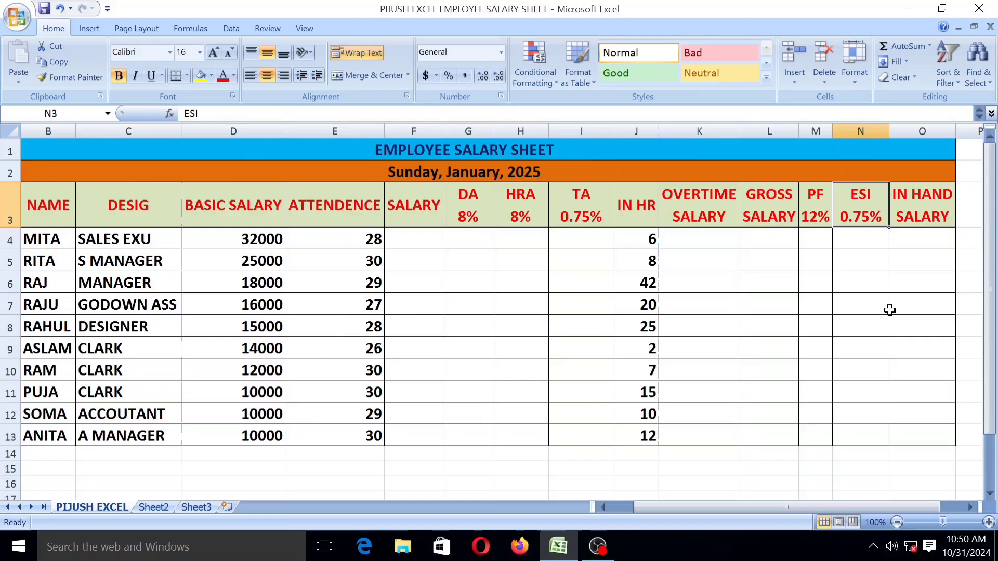
click(927, 193)
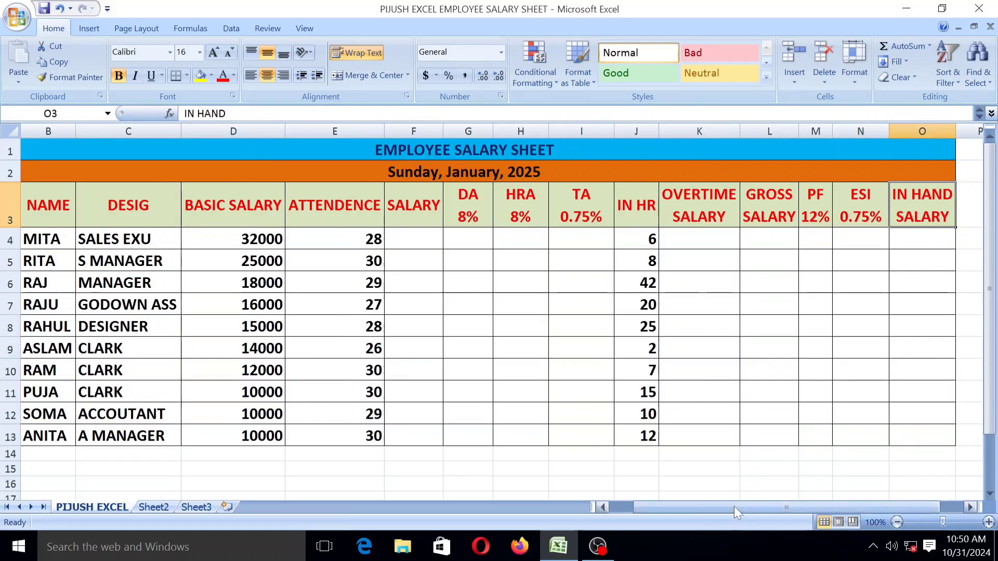
drag(734, 506, 666, 507)
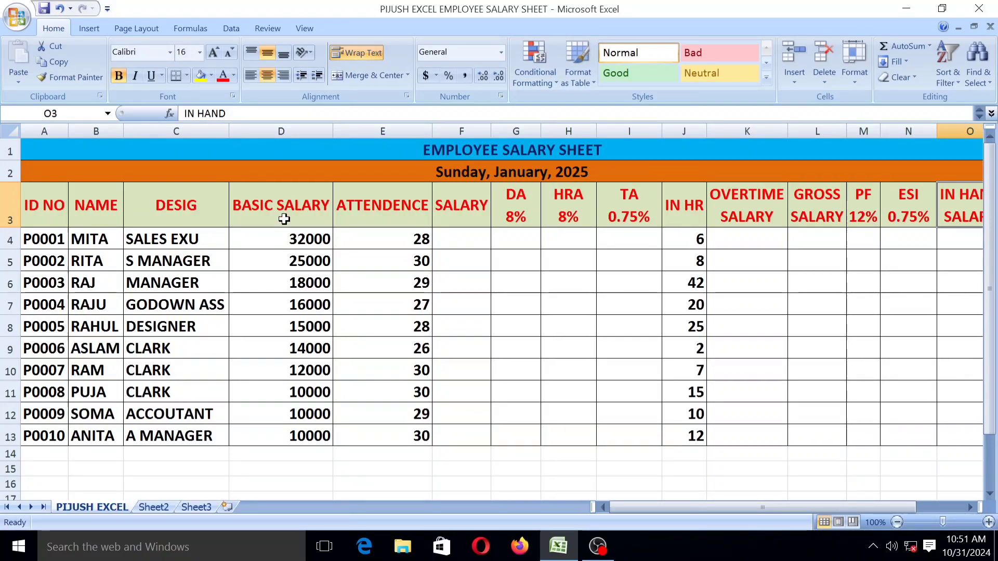
Step: Review the basic salary entries of the first three employees and the first employee's attendance
click(279, 242)
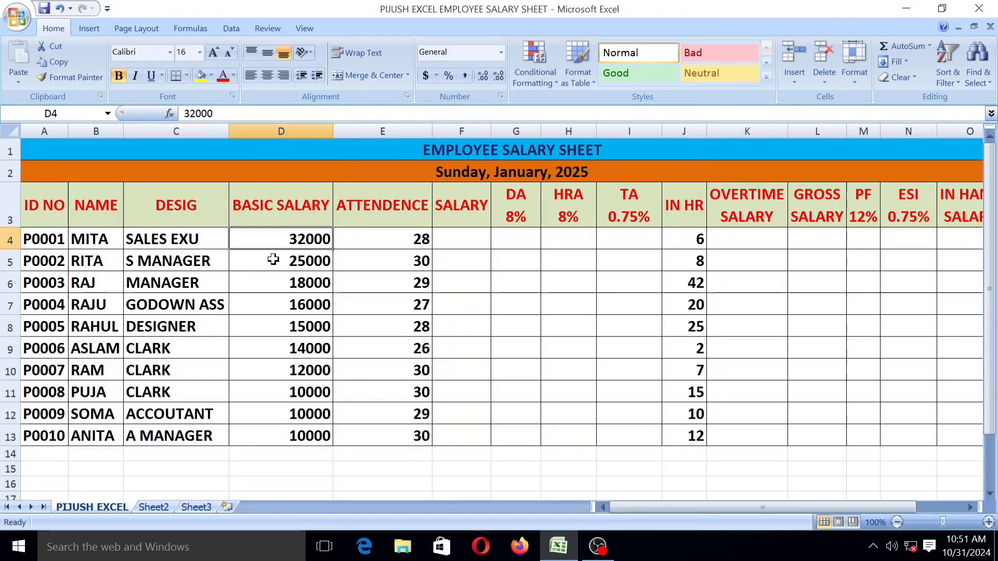
click(284, 261)
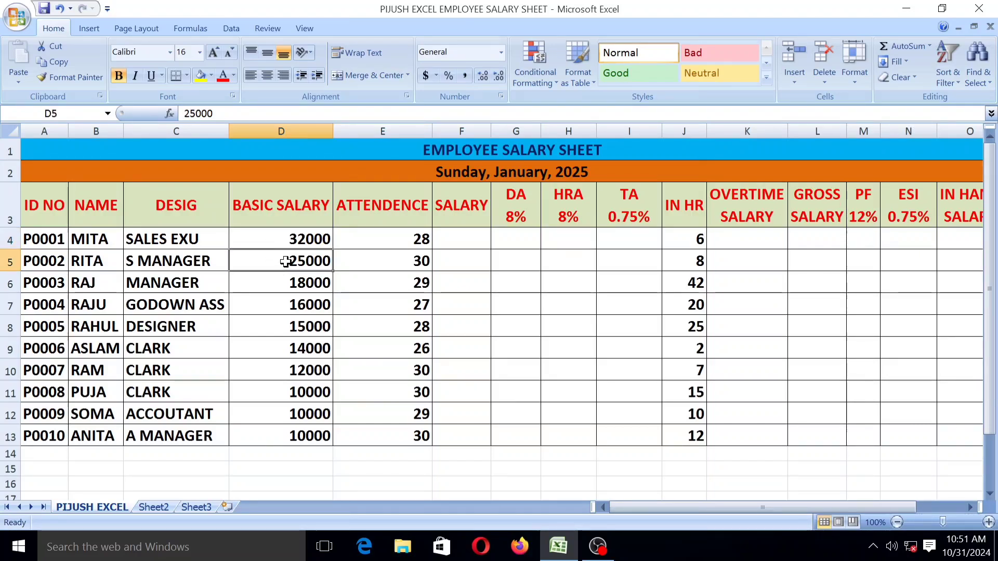
click(283, 285)
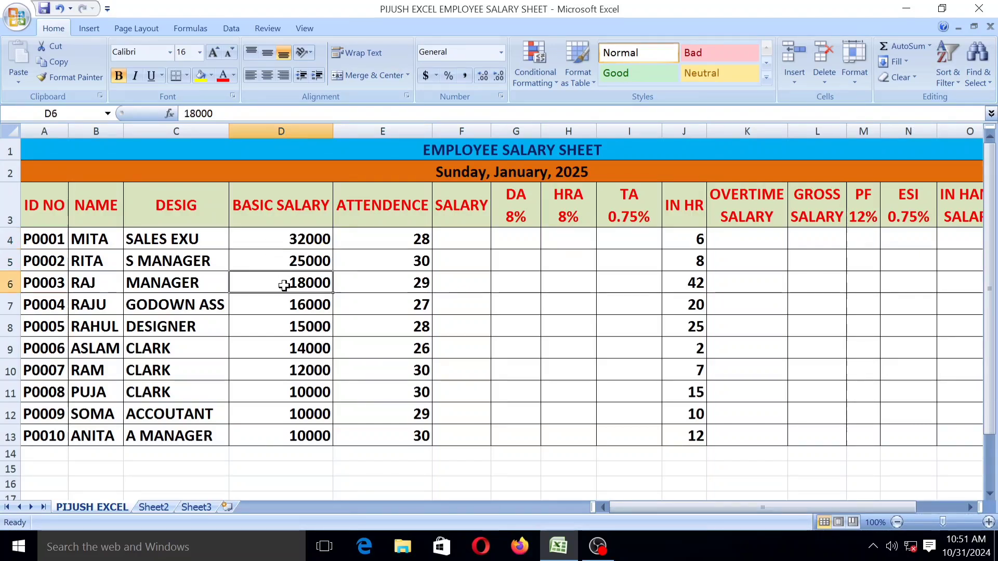
click(290, 245)
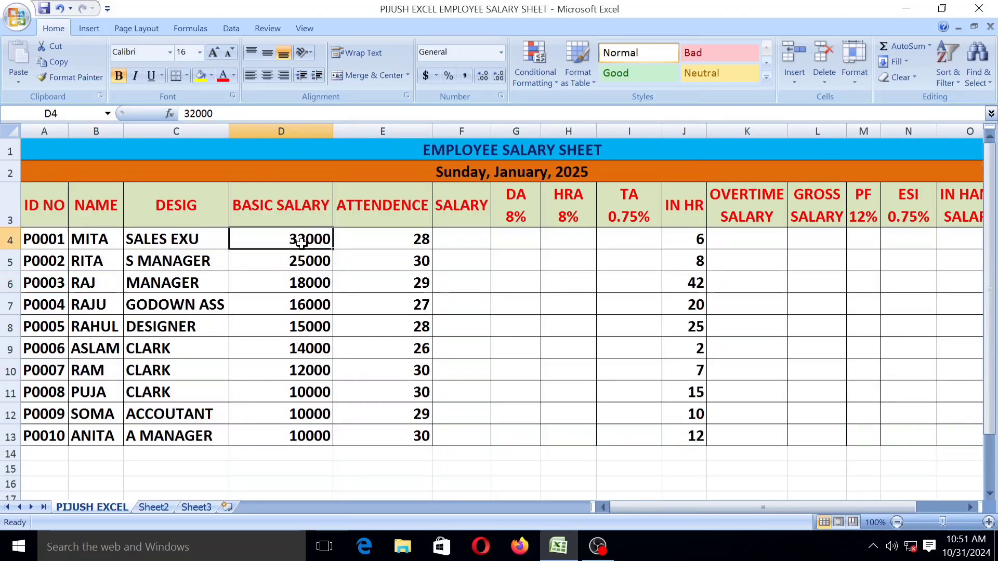
click(376, 240)
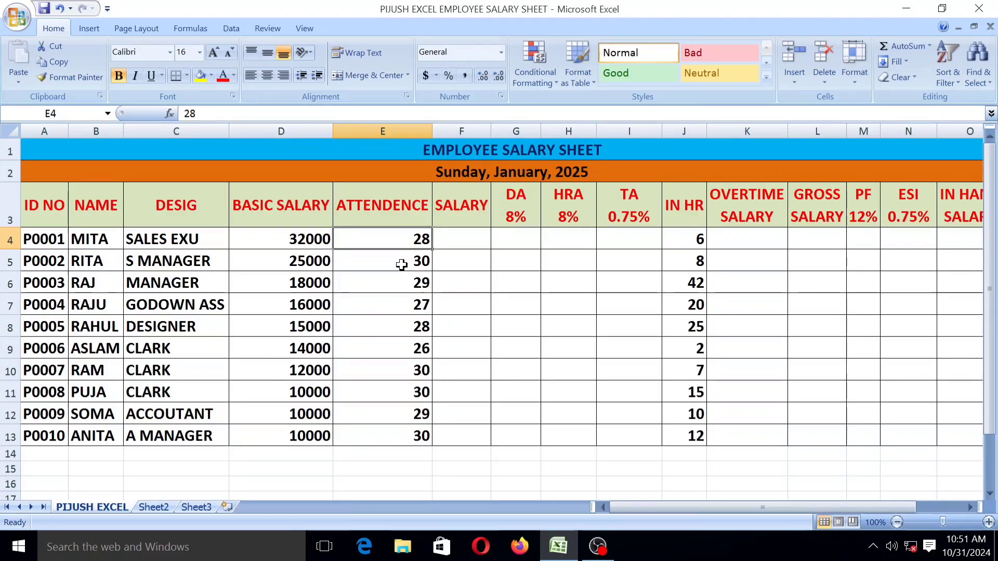
click(287, 243)
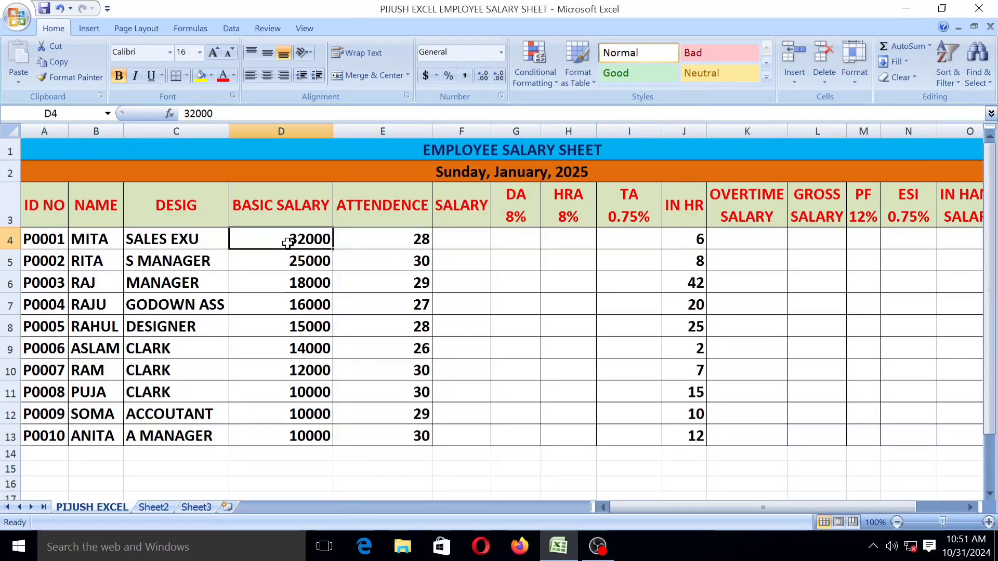
click(371, 238)
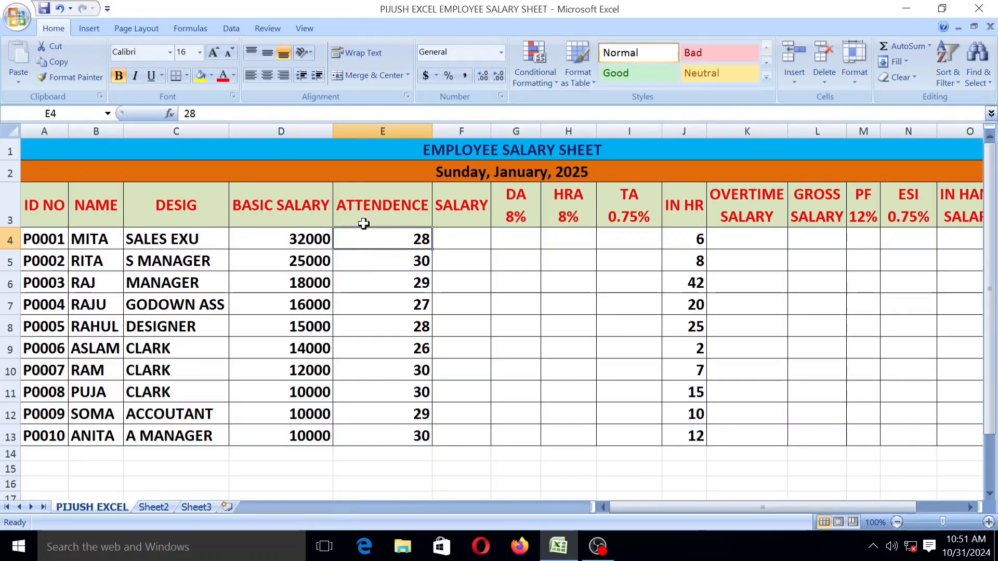
Step: Calculate the first employee's attendance-based salary in F4 with the formula =D4/30*E4
click(452, 240)
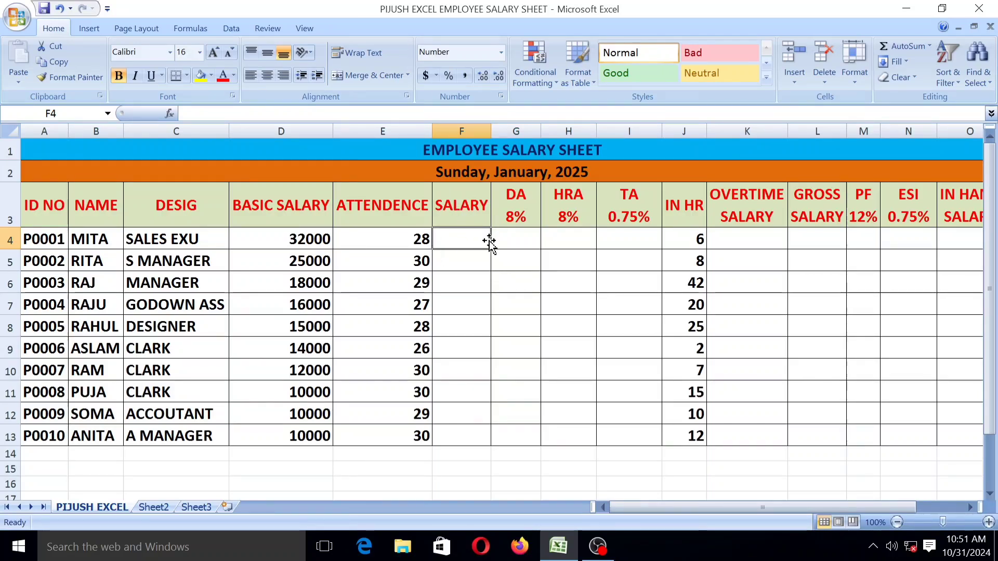
click(466, 258)
click(459, 239)
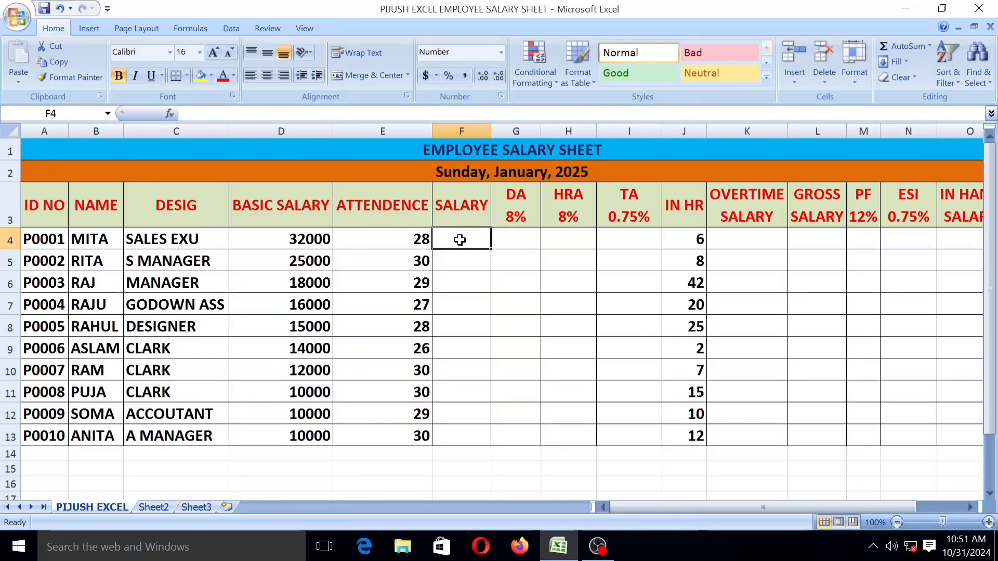
text(=)
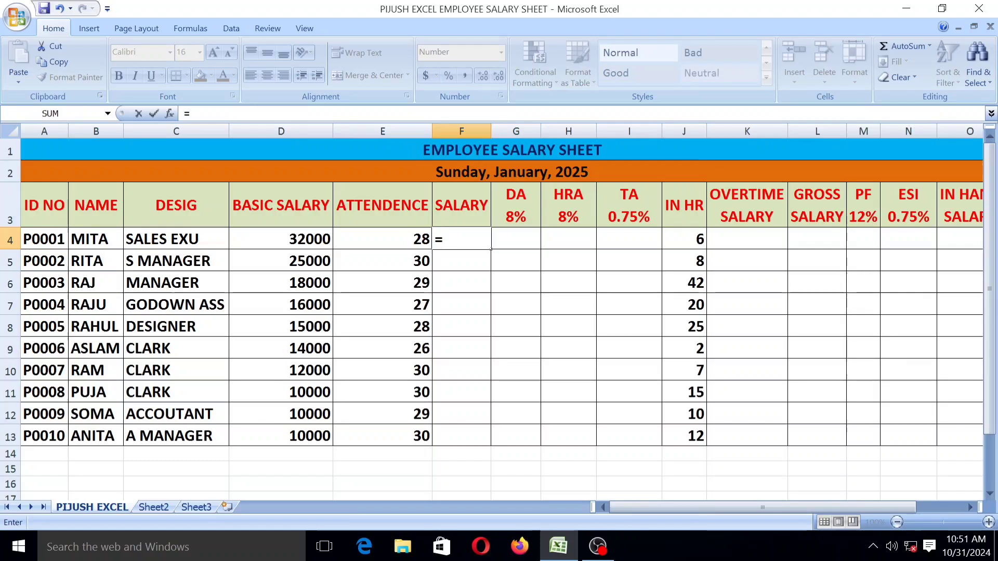
click(276, 237)
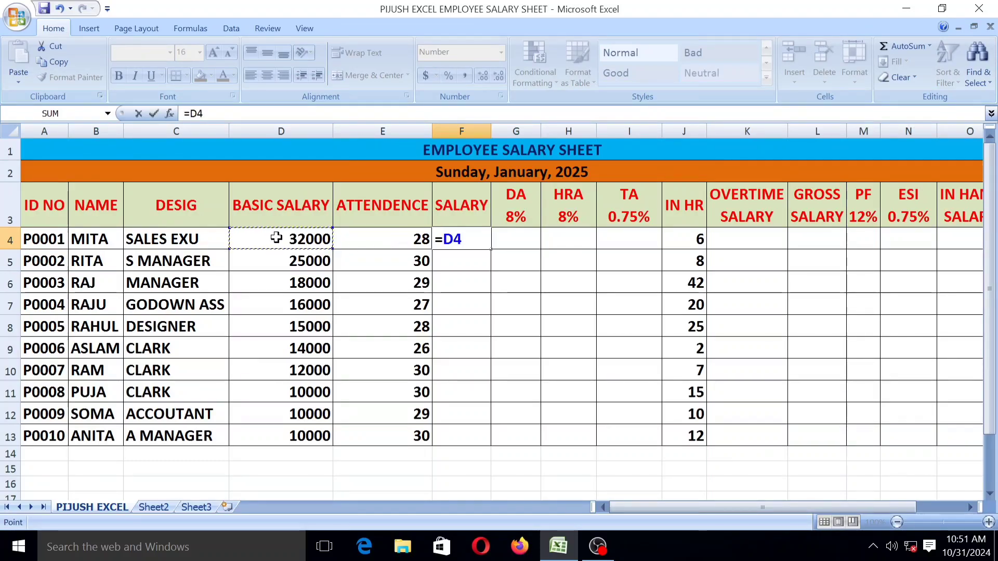
text(/30)
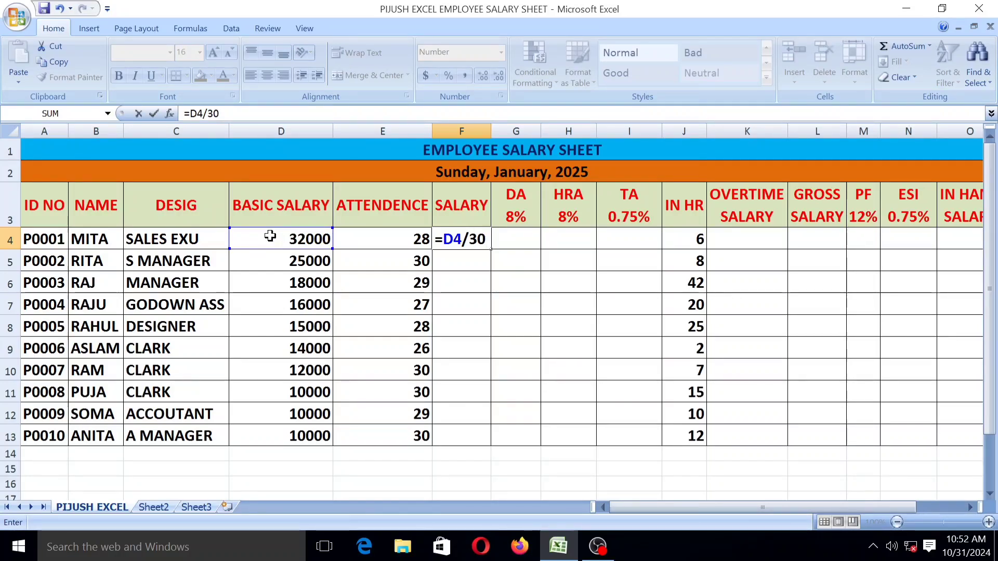
text(*)
click(391, 236)
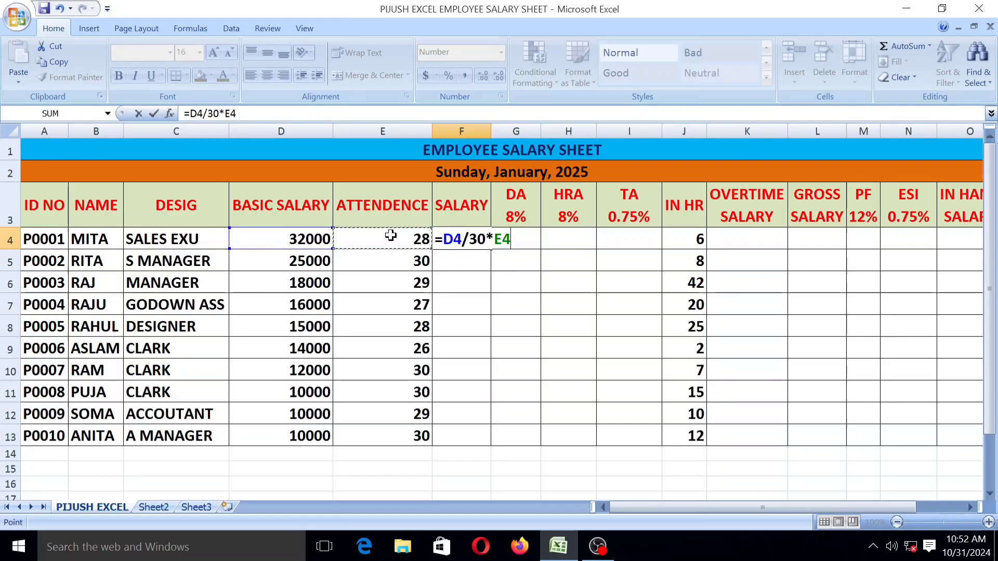
key(Return)
text(\)
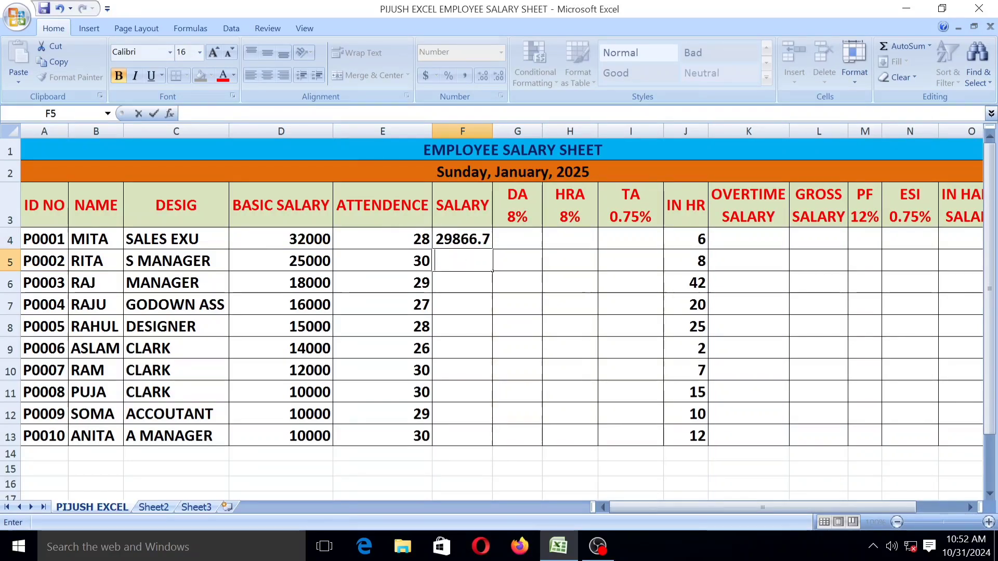
Step: Fill the salary formula from F4 down to F13 and reduce the results to zero decimal places
click(479, 239)
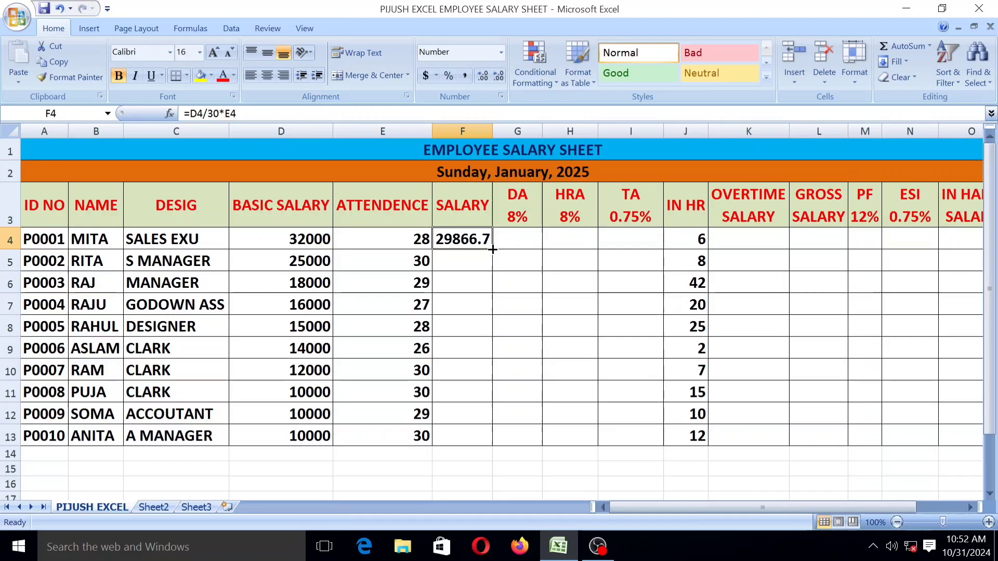
drag(492, 250, 488, 441)
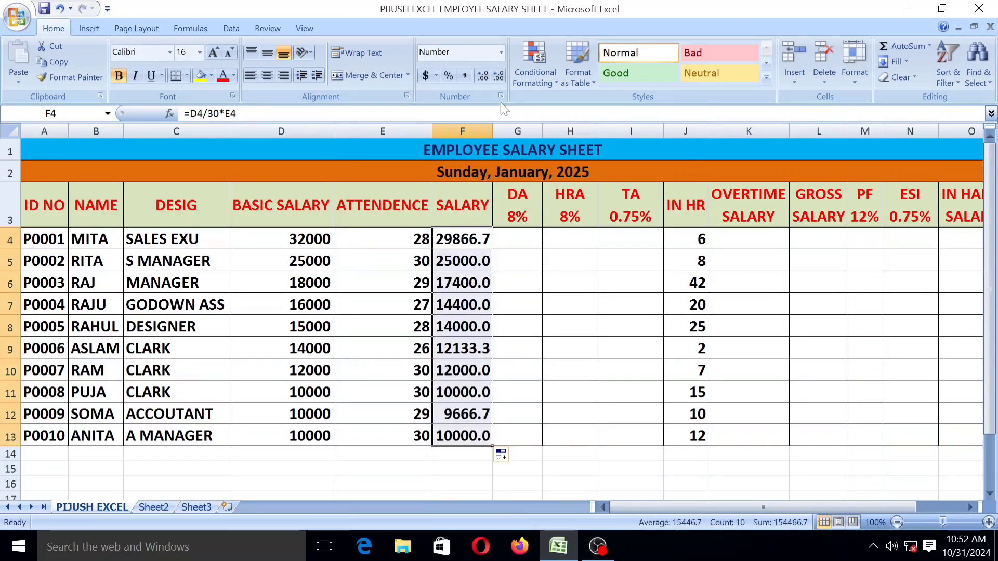
click(498, 76)
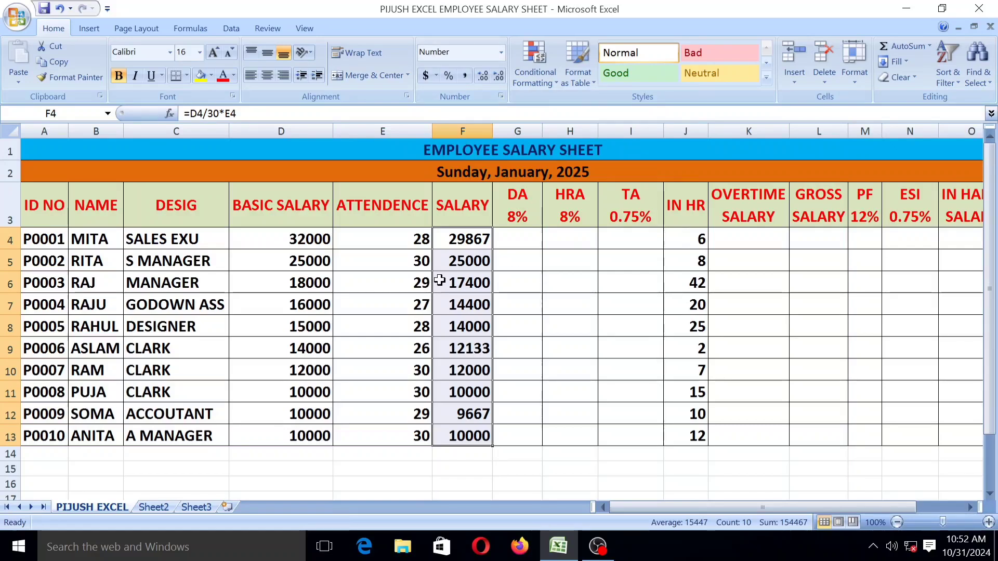
Step: Calculate the first employee's DA in G4 with the formula =F4*8%
click(517, 239)
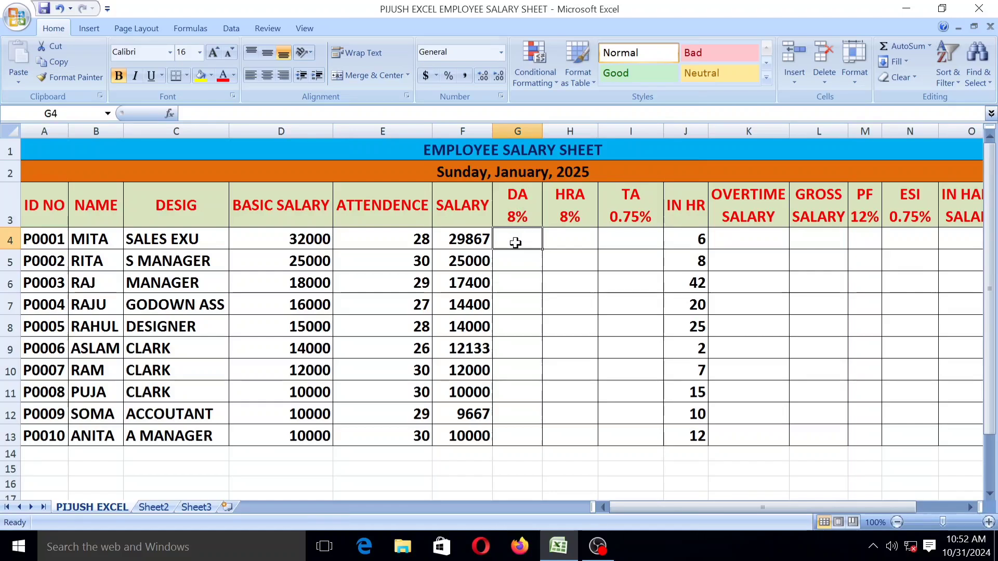
click(511, 213)
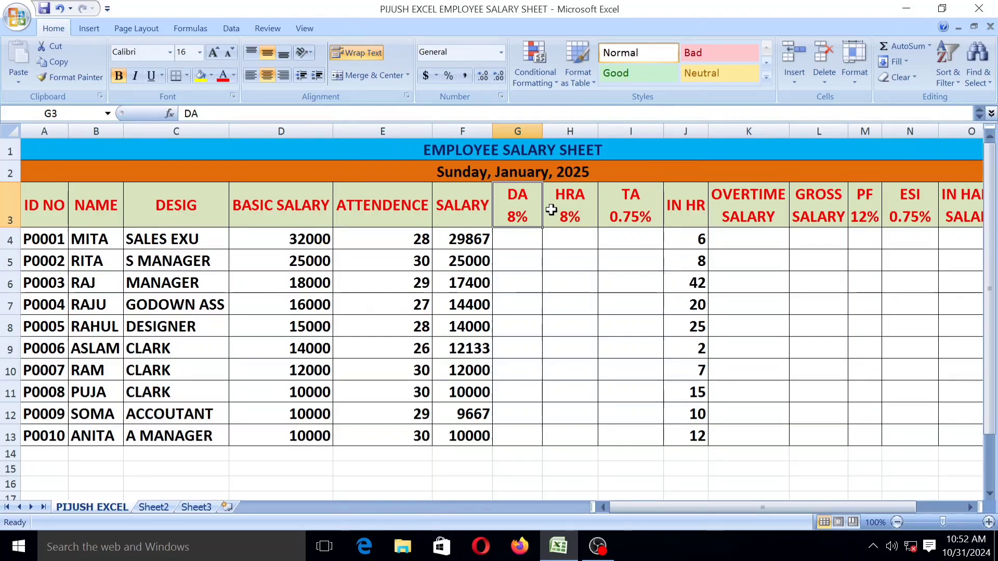
click(517, 239)
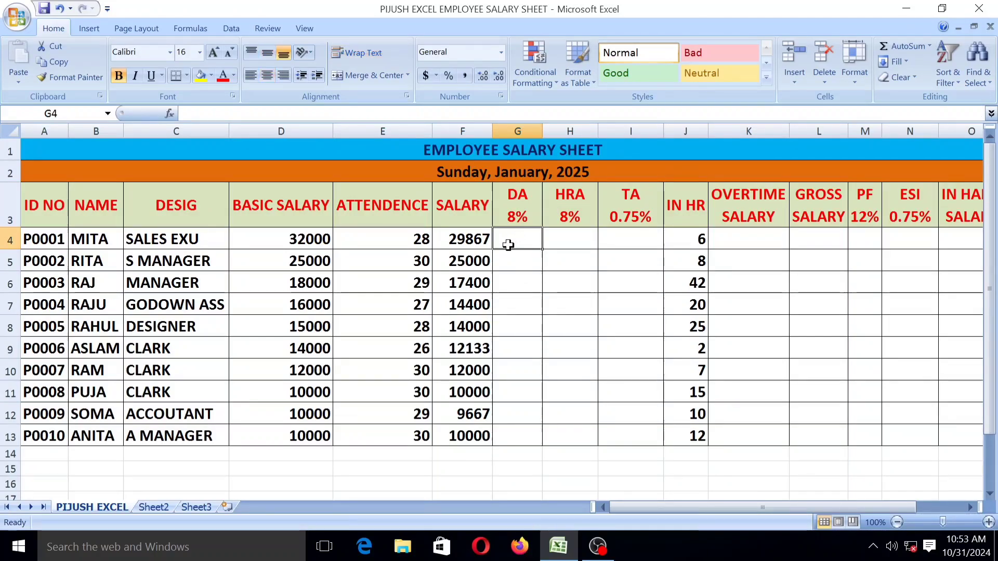
text(=)
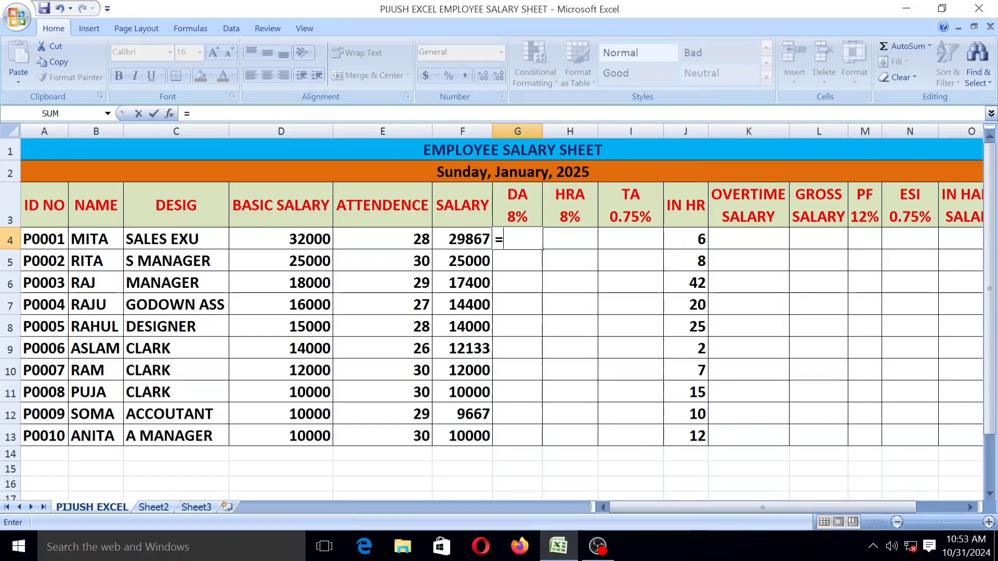
click(452, 240)
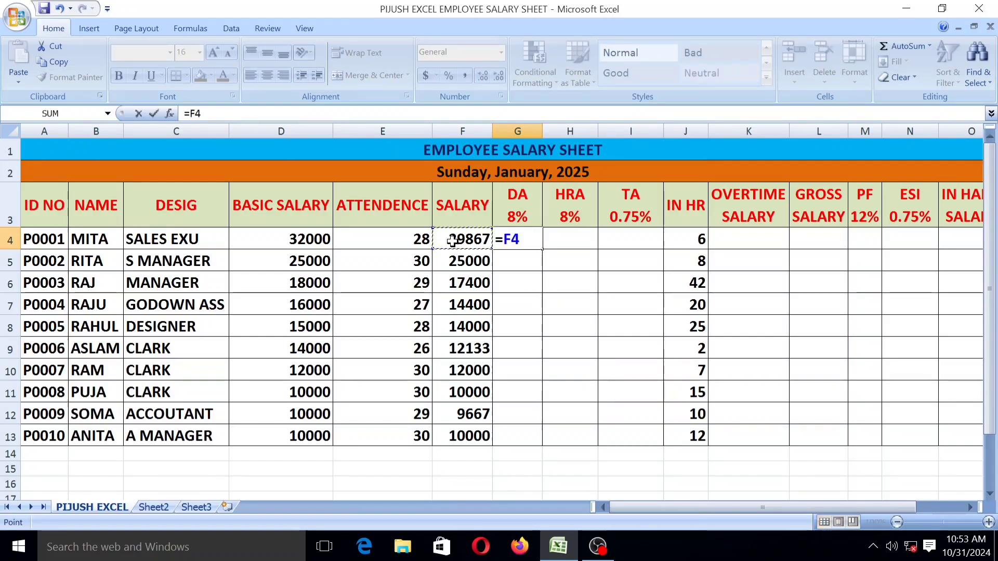
text(*)
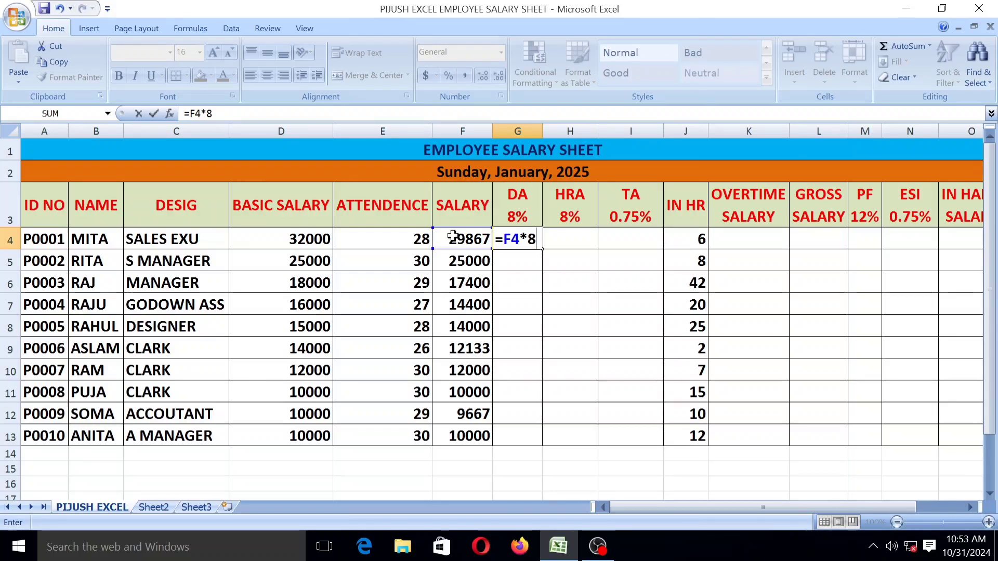
text(8%)
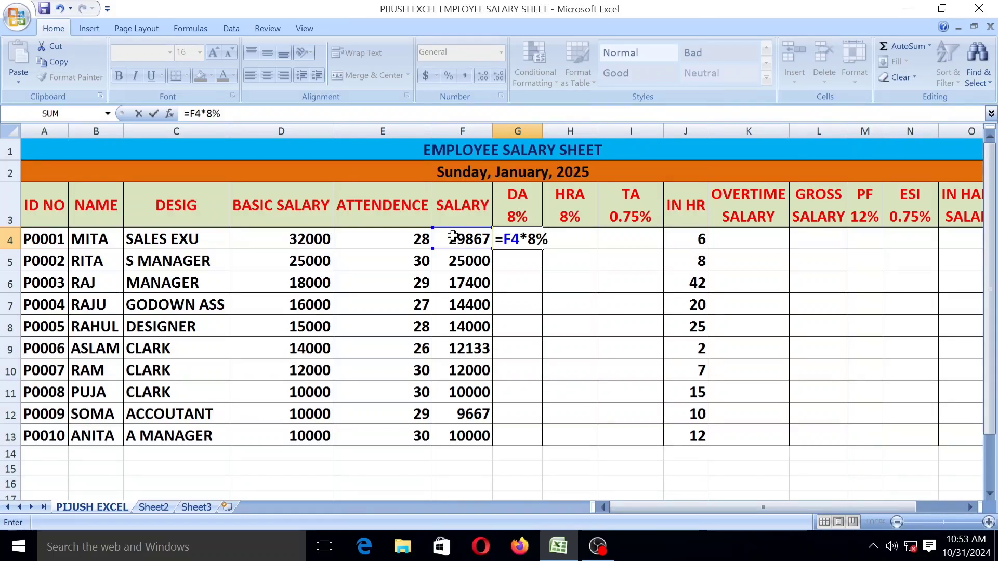
key(Return)
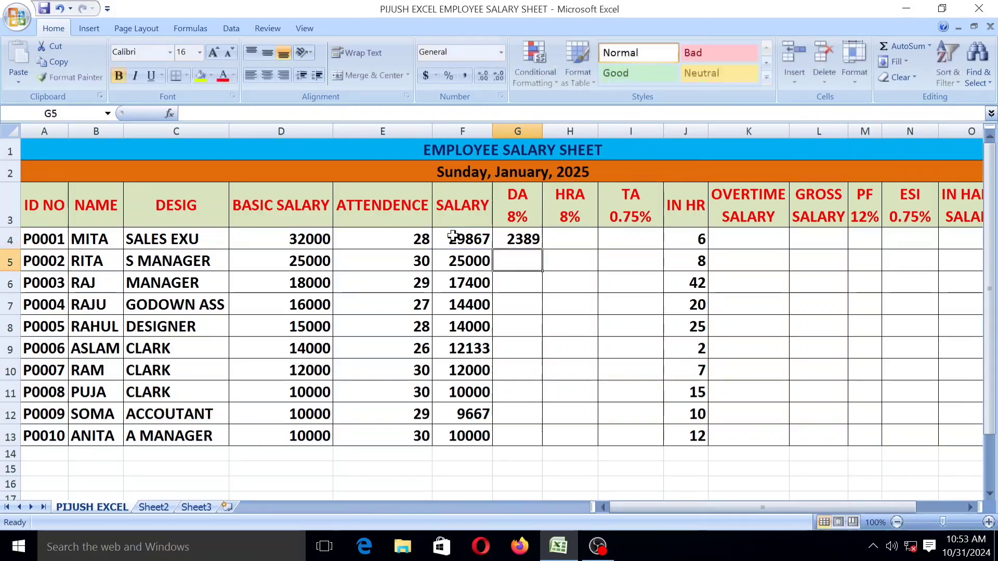
Step: Fill the DA formula from G4 down to G13 for all remaining employees
click(517, 242)
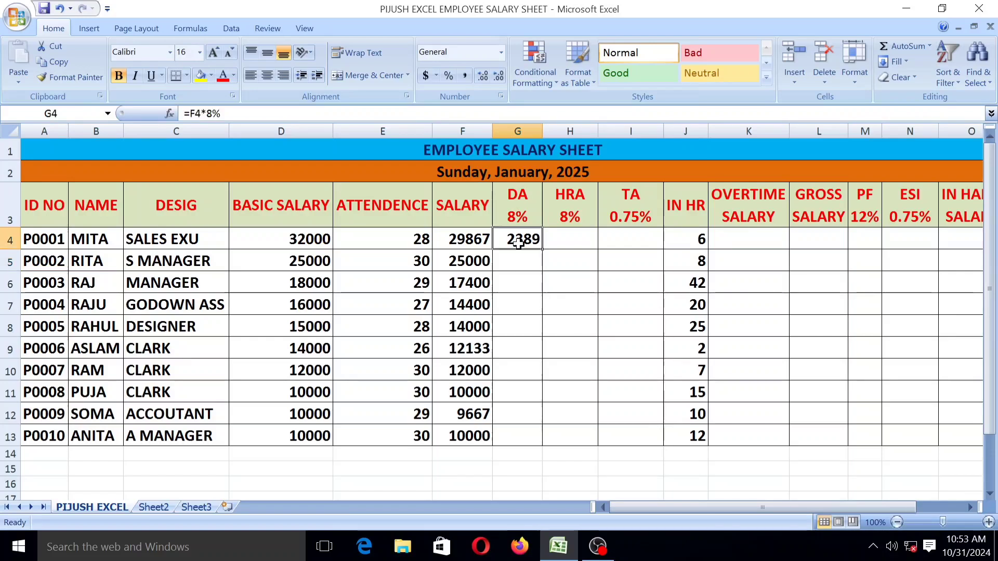
click(543, 251)
click(535, 240)
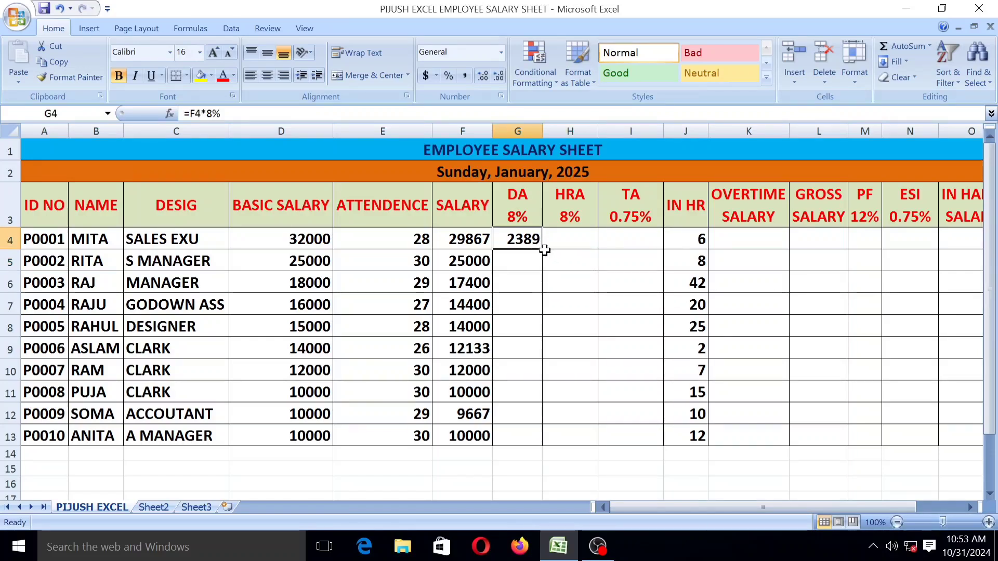
drag(543, 250, 533, 447)
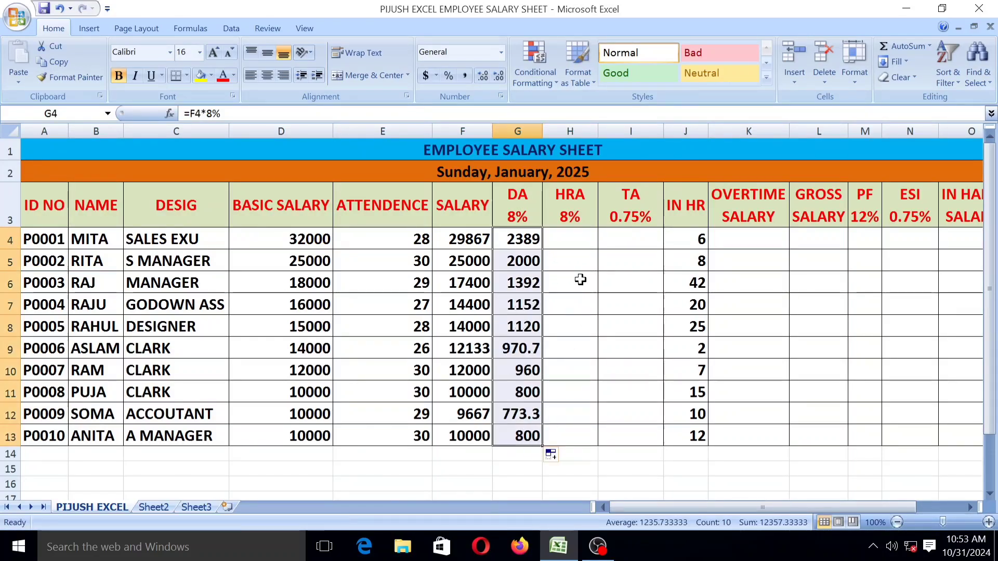
Step: Calculate the first employee's HRA in H4 from basic salary plus DA with the formula =(D4+G4)*8%
click(558, 241)
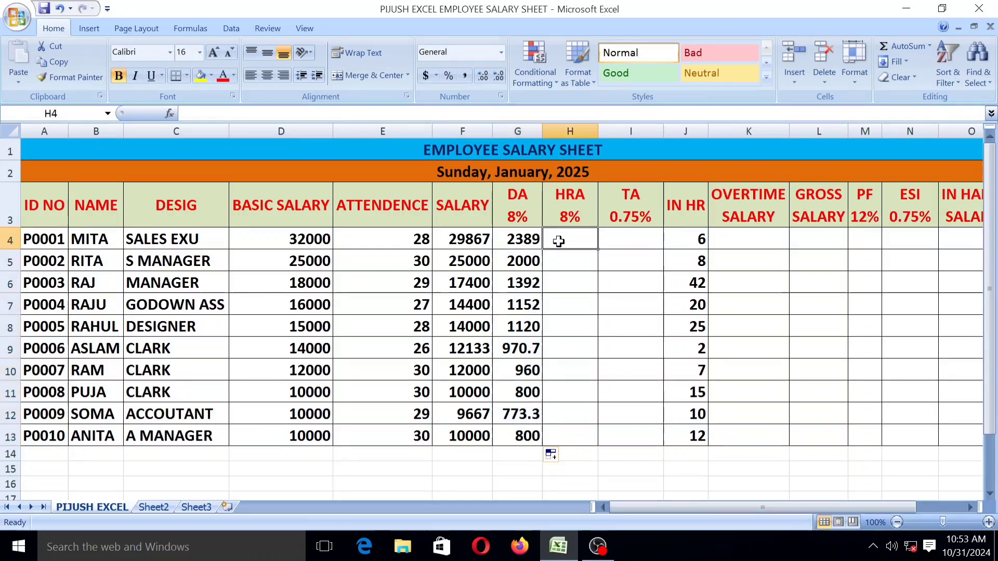
click(567, 207)
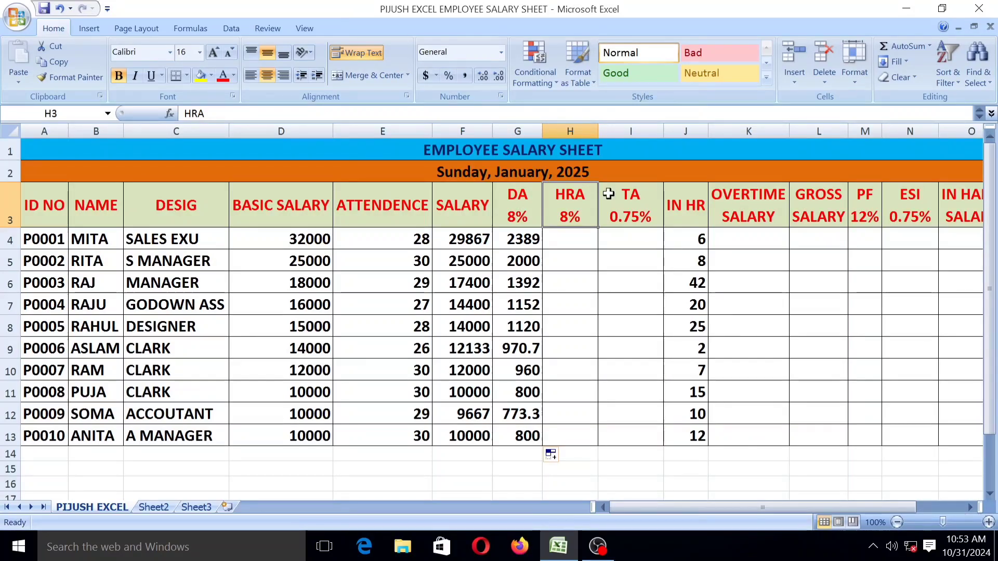
click(570, 239)
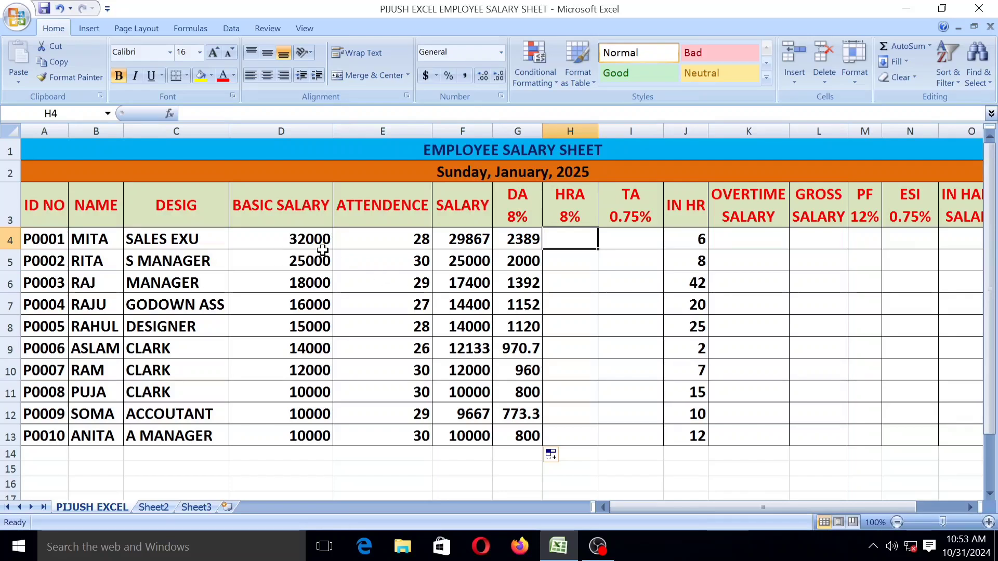
click(312, 237)
click(507, 237)
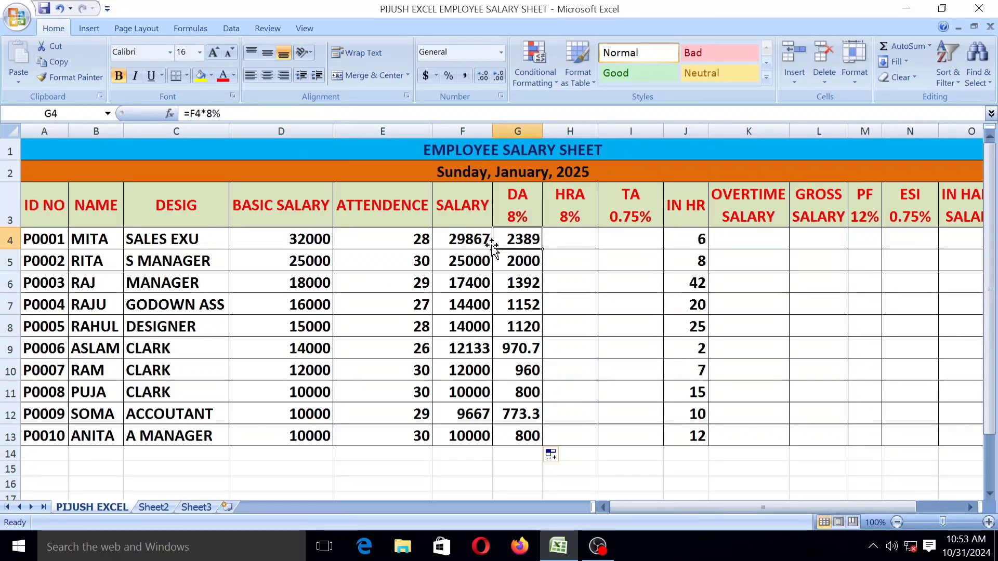
click(570, 241)
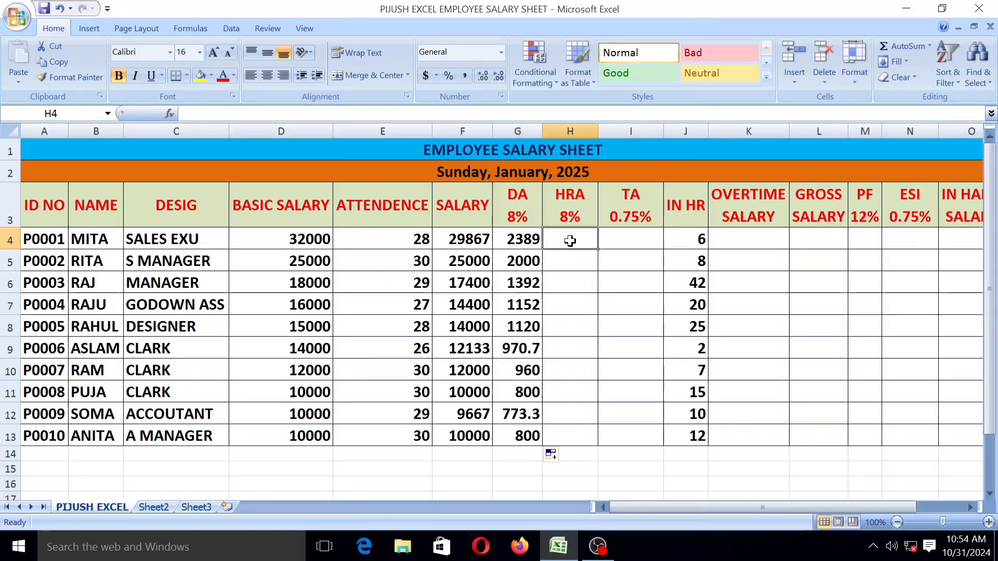
text(=)
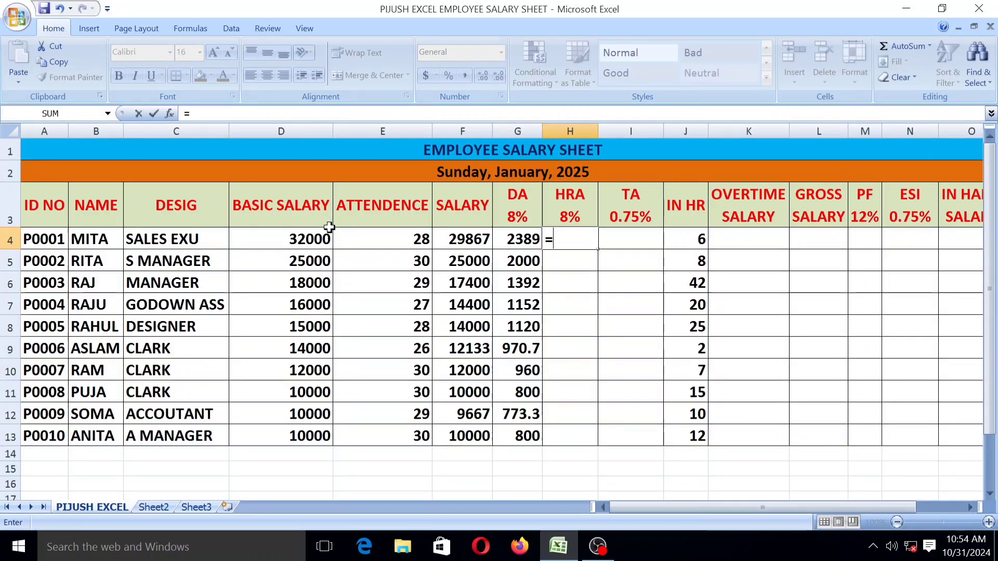
text(()
click(306, 238)
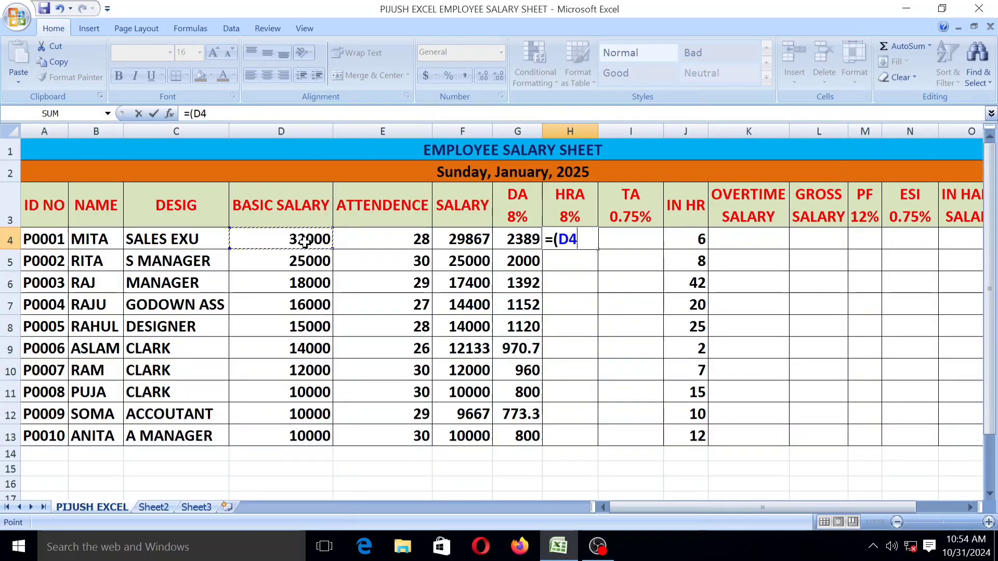
text(+)
click(517, 239)
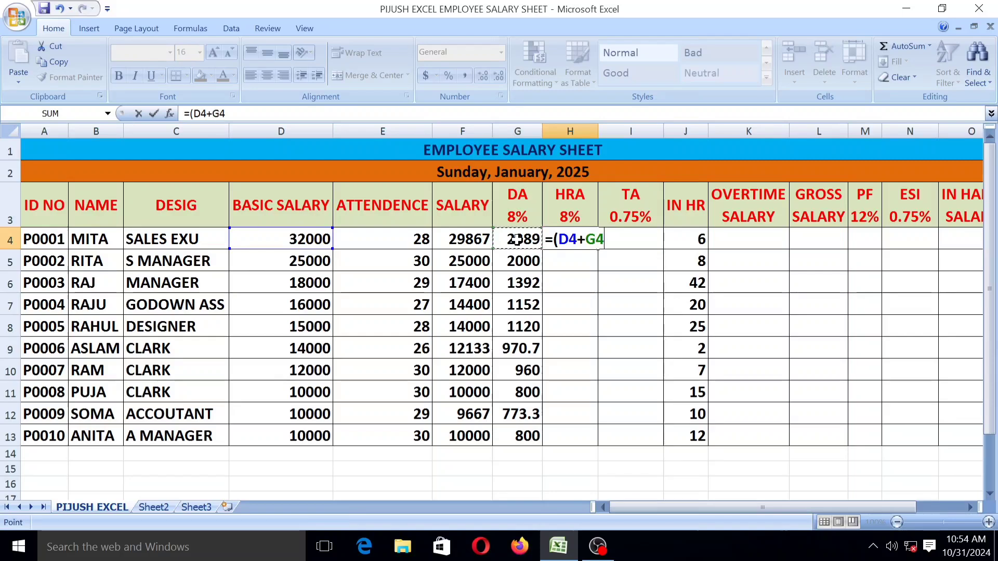
text())
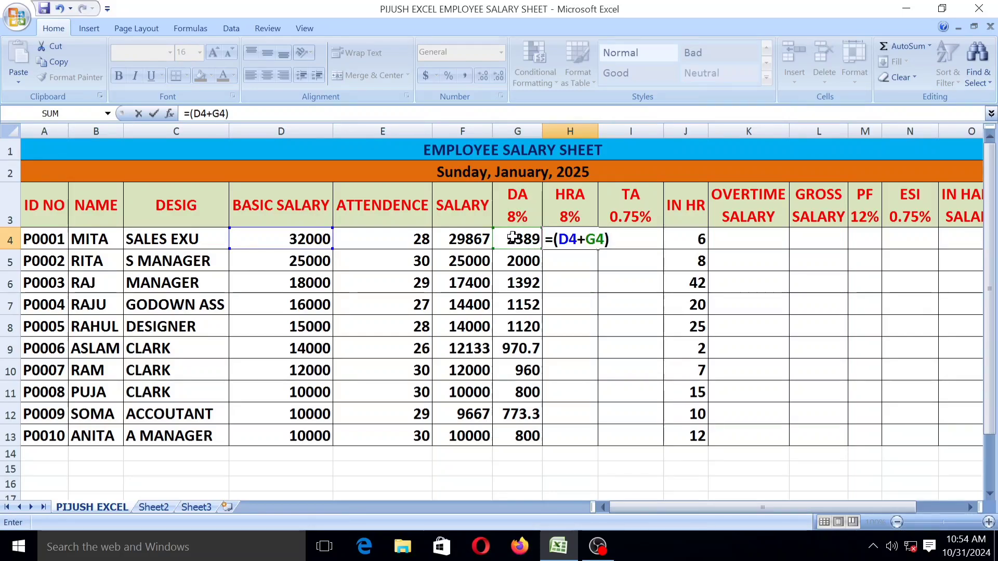
text(*8)
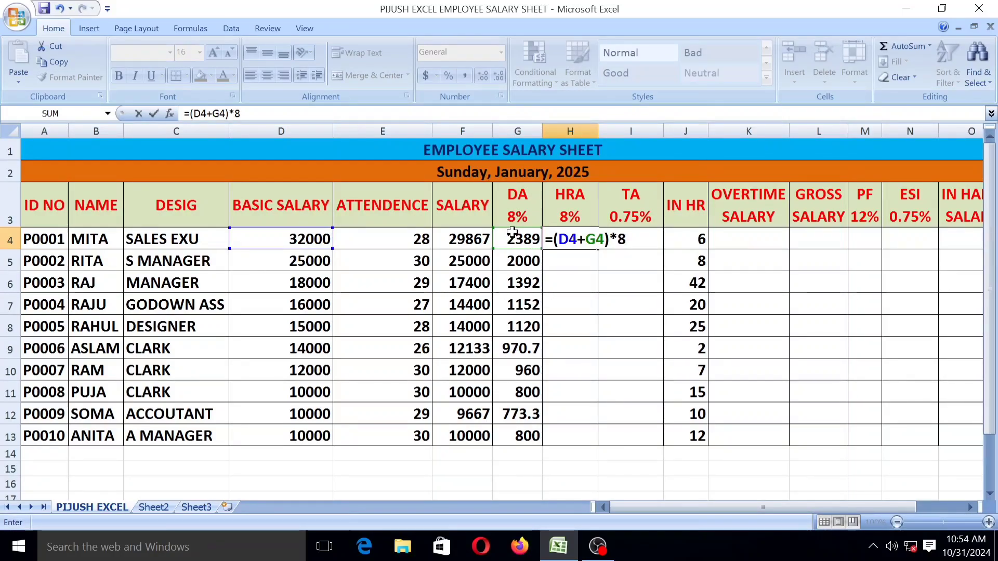
text(%)
key(Return)
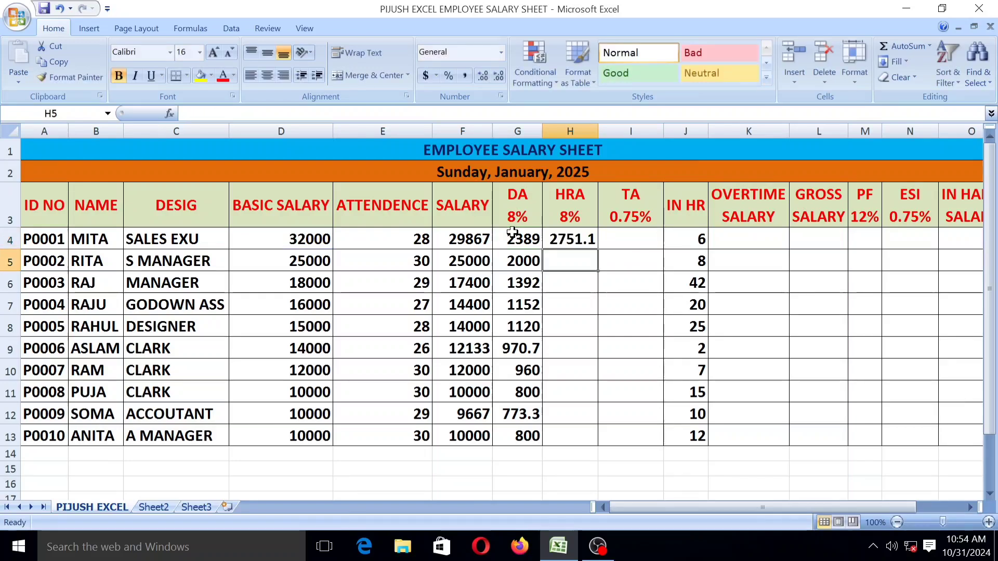
Step: Reduce the HRA in H4 to zero decimal places and fill its formula down to H13
click(566, 240)
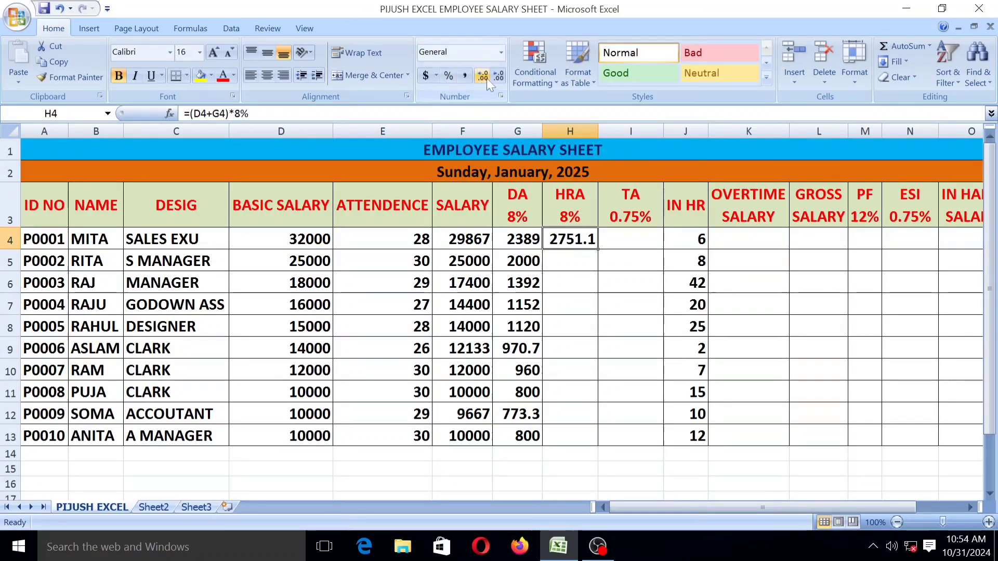
click(498, 77)
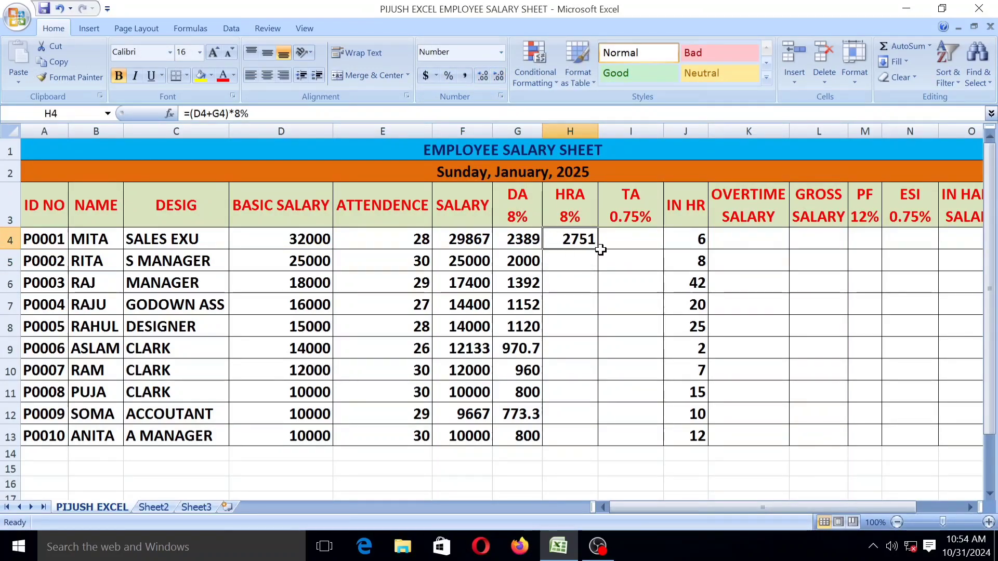
drag(596, 250, 588, 443)
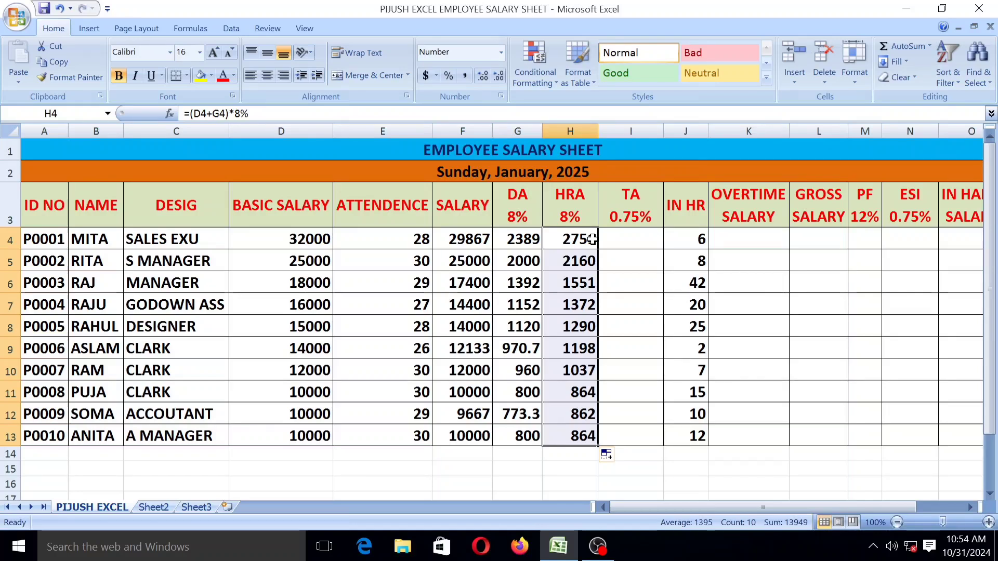
Step: Calculate the first employee's TA in I4 with the formula =F4*0.75% and fill it down to I13
click(627, 237)
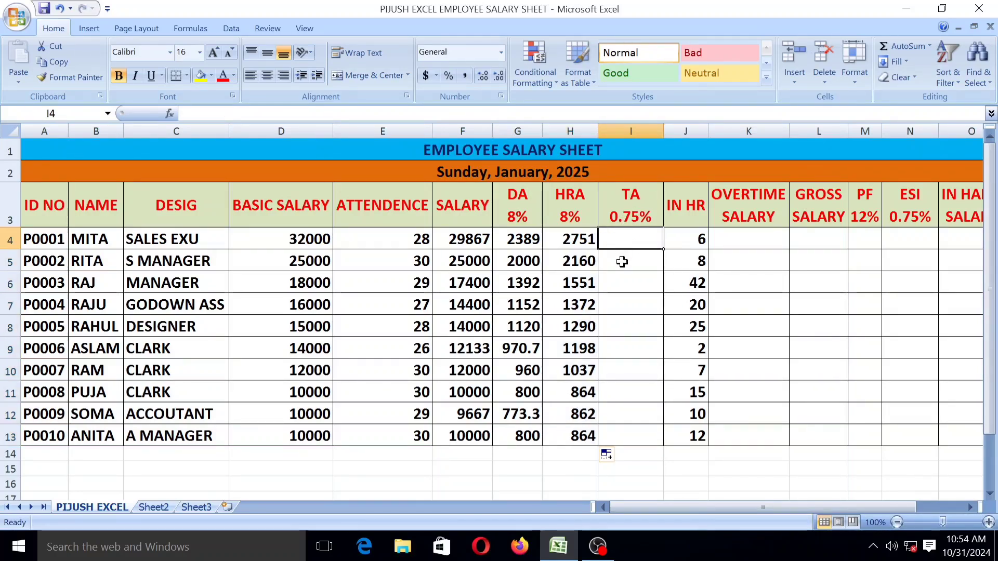
click(622, 209)
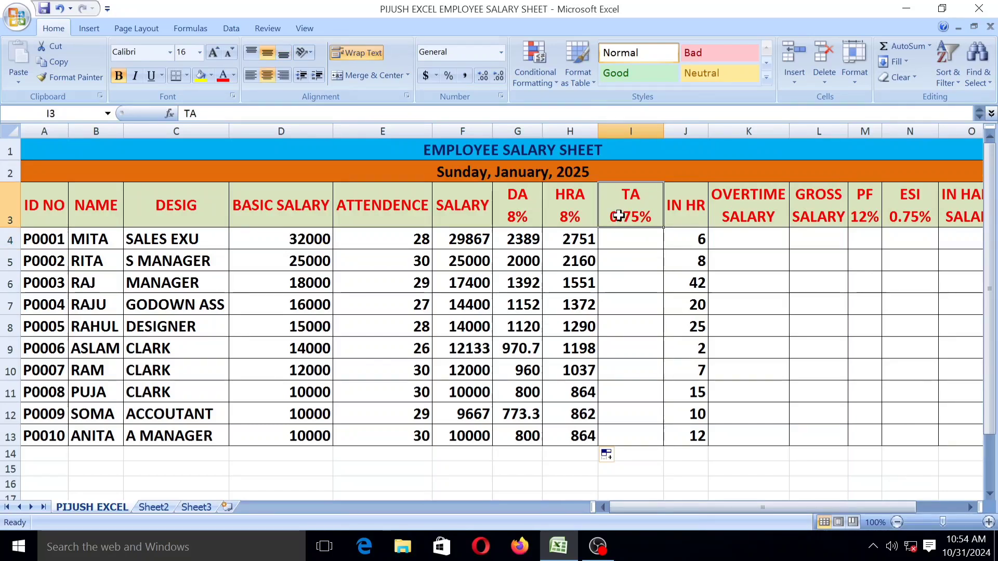
click(632, 246)
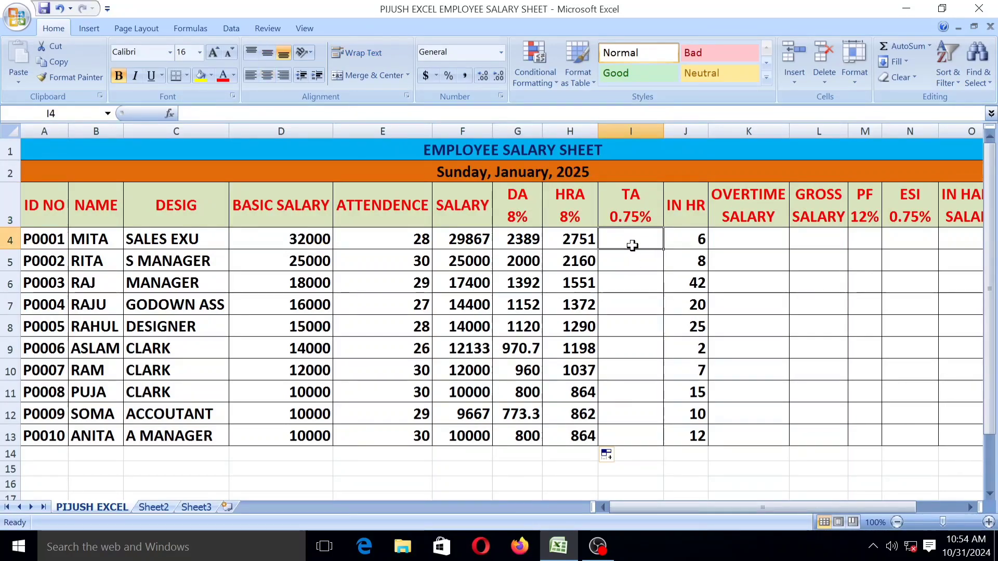
text(=)
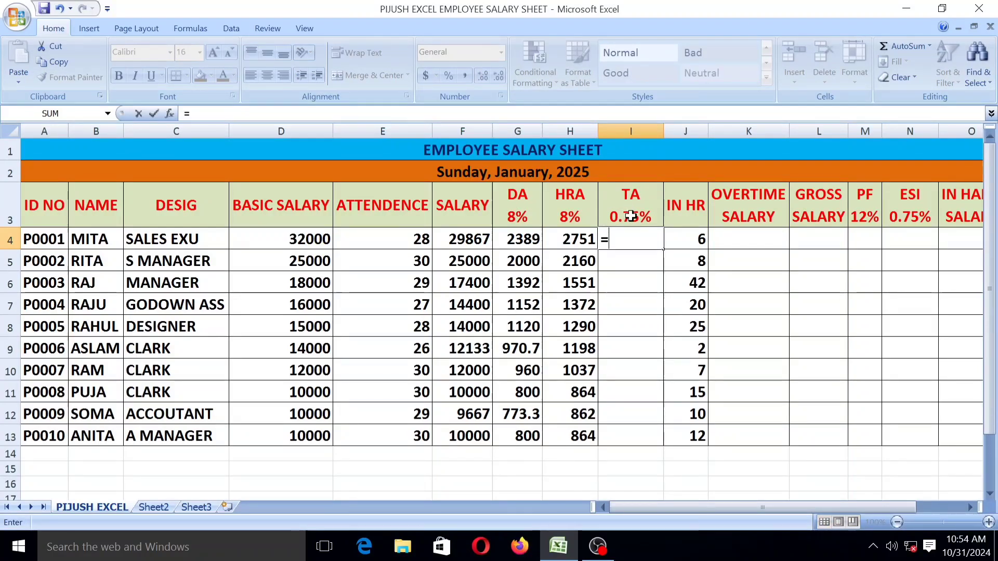
click(458, 241)
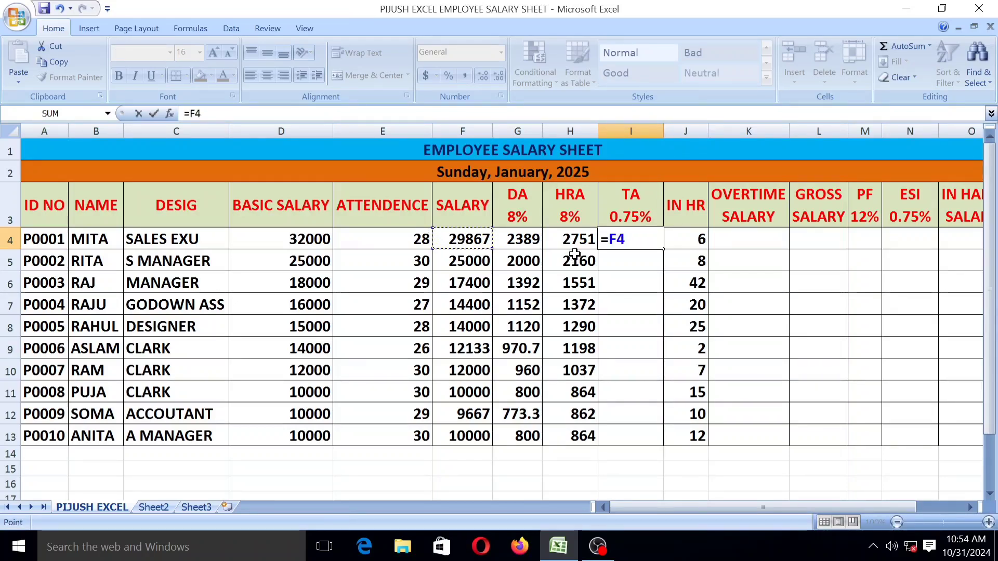
text(*0)
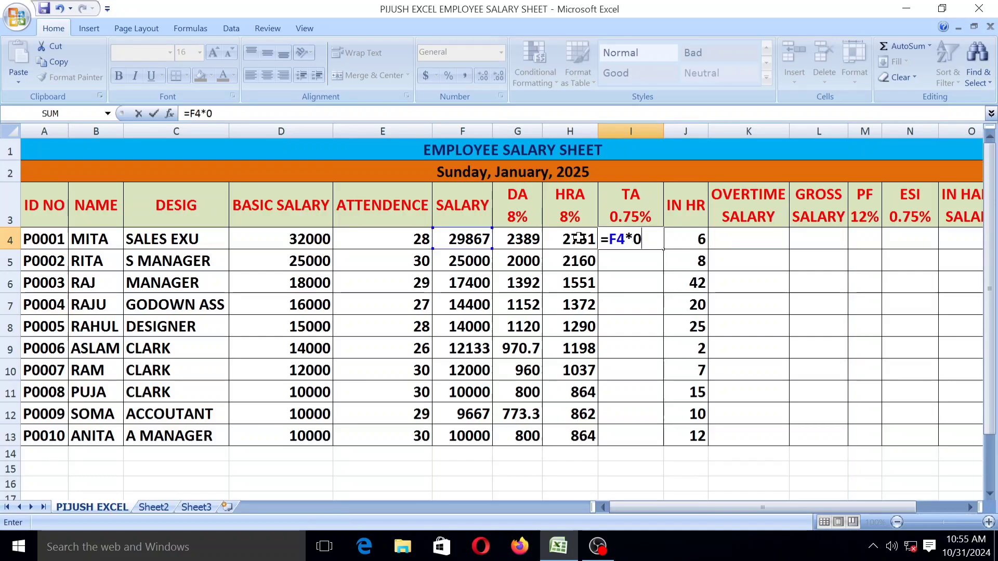
text(.75)
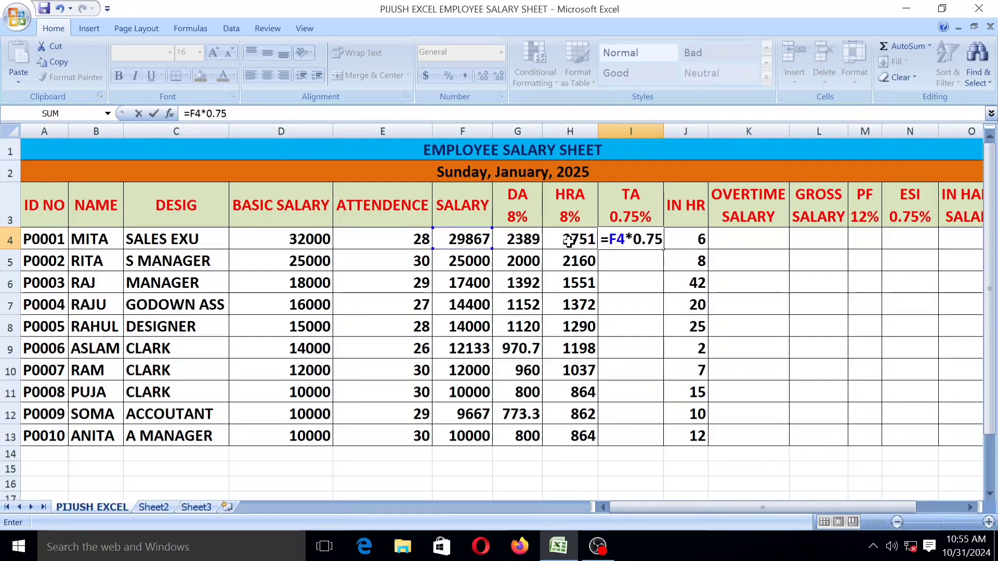
text(%)
key(Return)
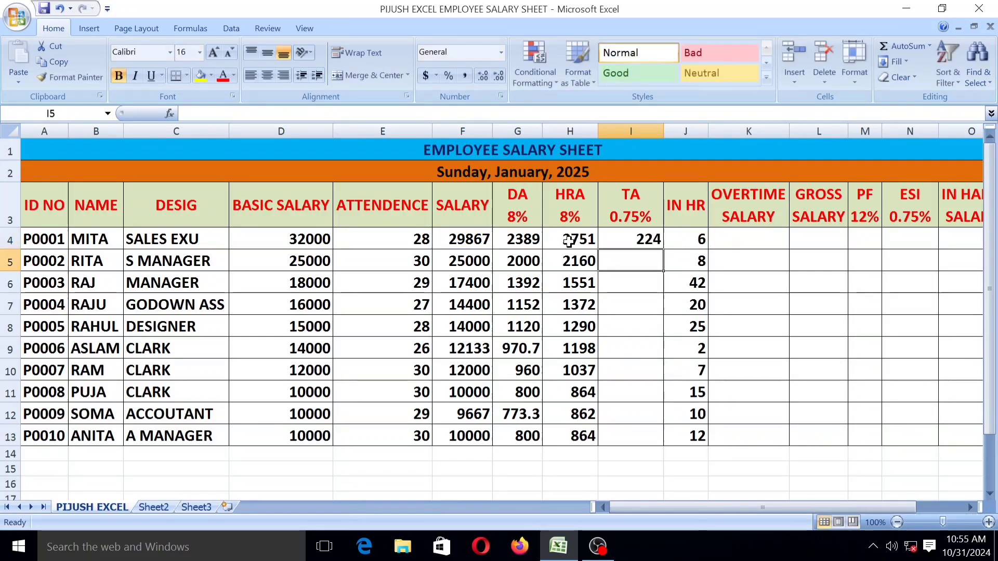
click(650, 240)
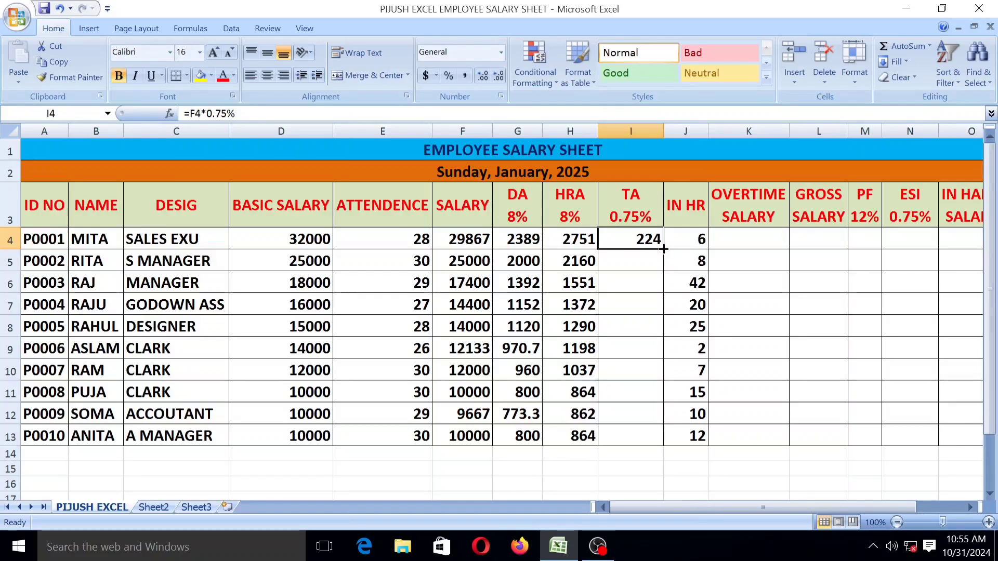
double_click(662, 250)
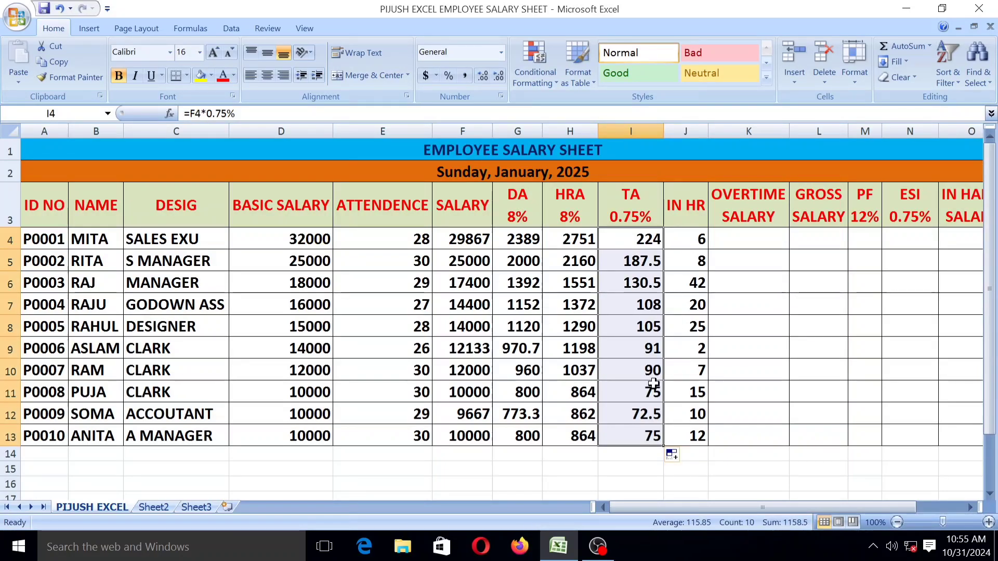
Step: Apply the custom number format # "HR" to the overtime hours in J4:J13 and slightly widen column J
drag(685, 240, 688, 438)
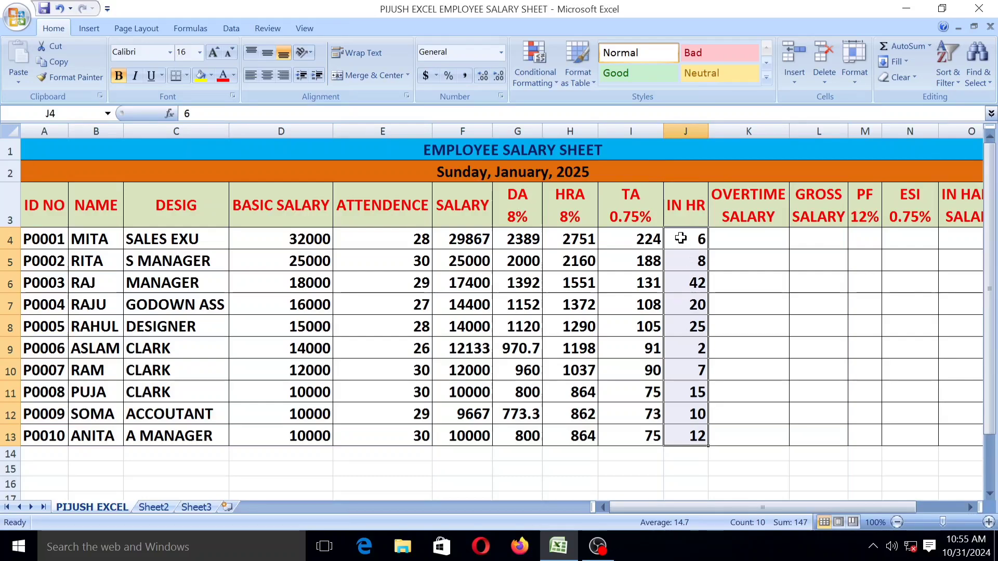
click(501, 96)
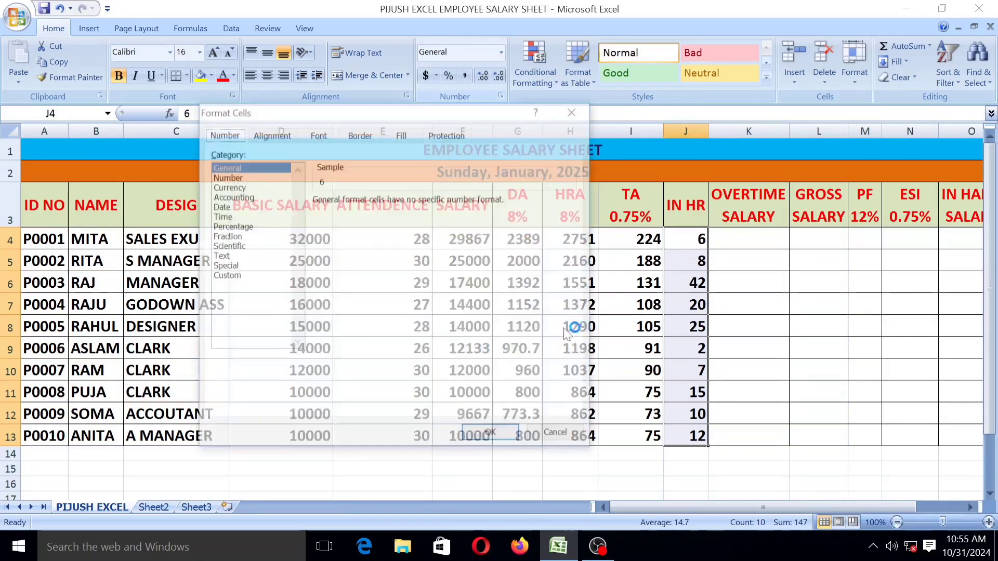
click(229, 280)
click(345, 228)
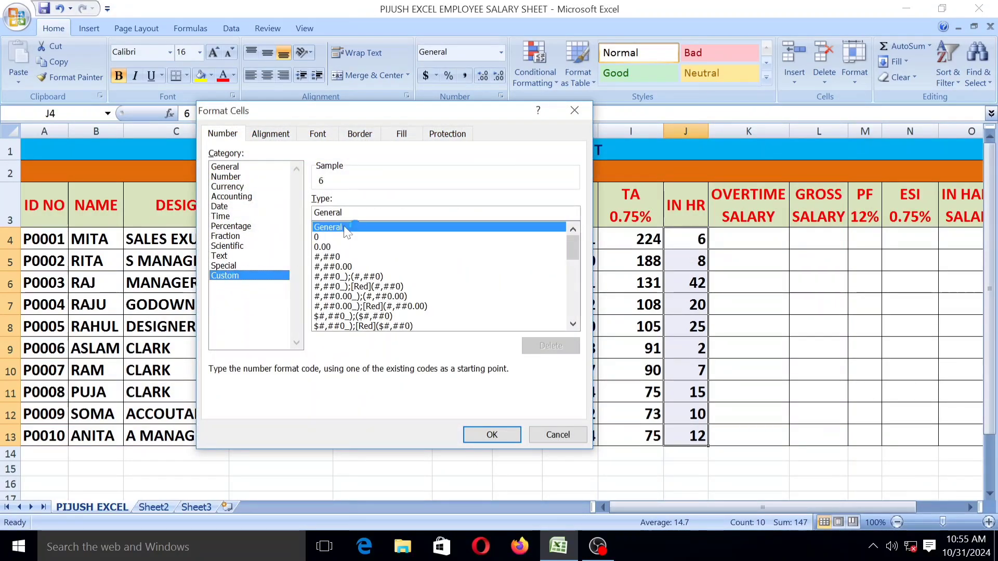
key(BackSpace)
key(BackSpace)
key(BackSpace)
key(BackSpace)
key(BackSpace)
key(BackSpace)
key(BackSpace)
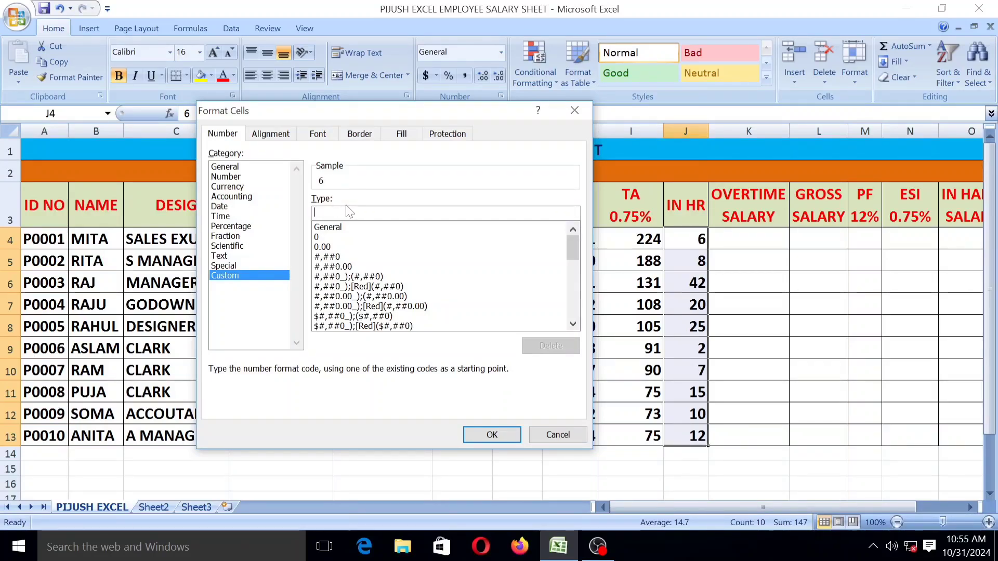
text(# )
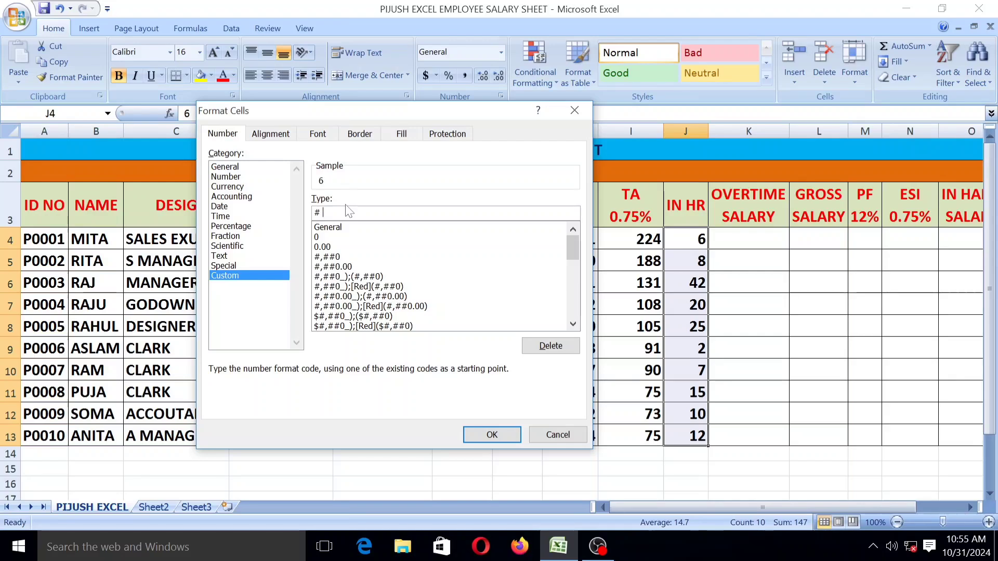
text(")
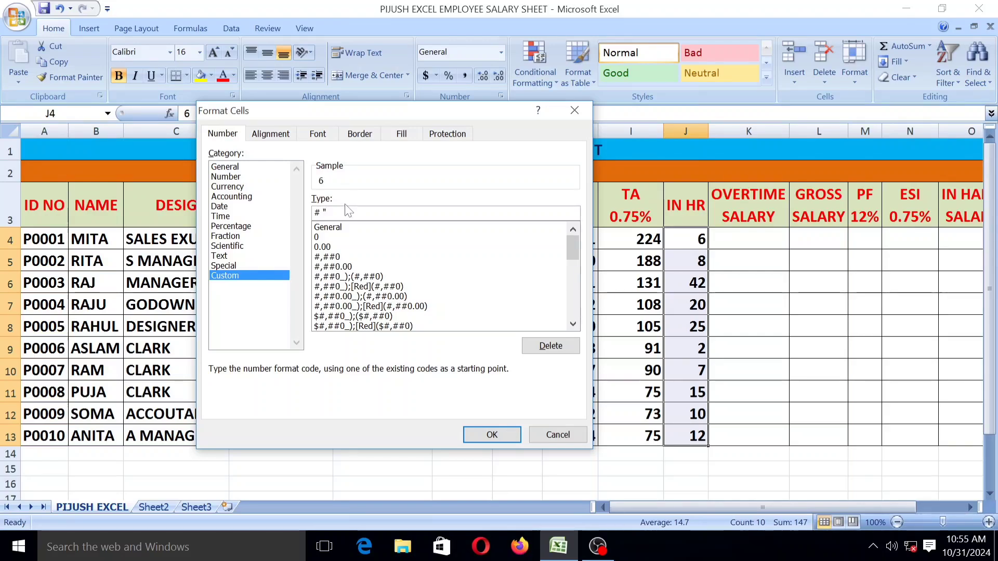
text(HR)
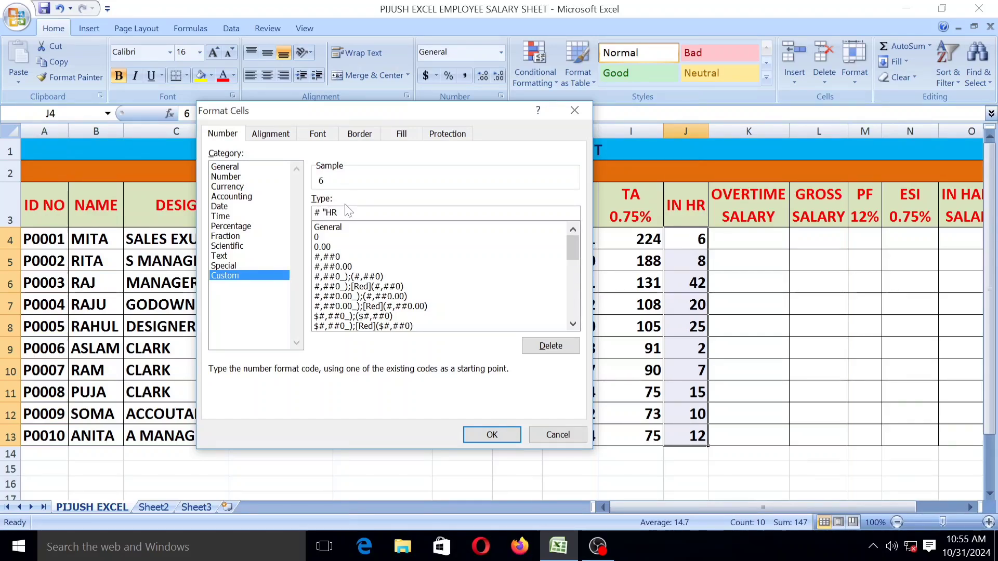
text(")
click(489, 433)
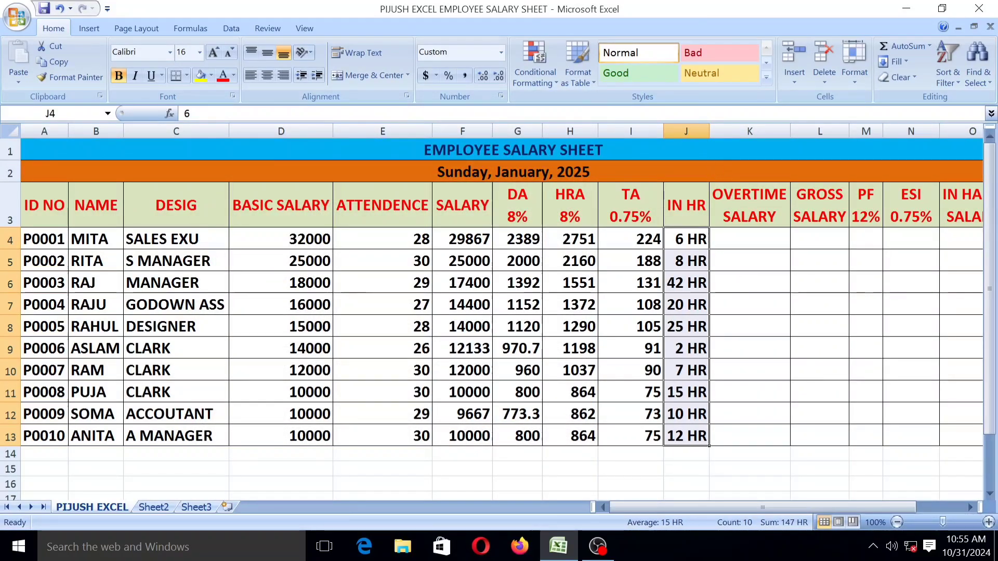
drag(709, 127, 713, 130)
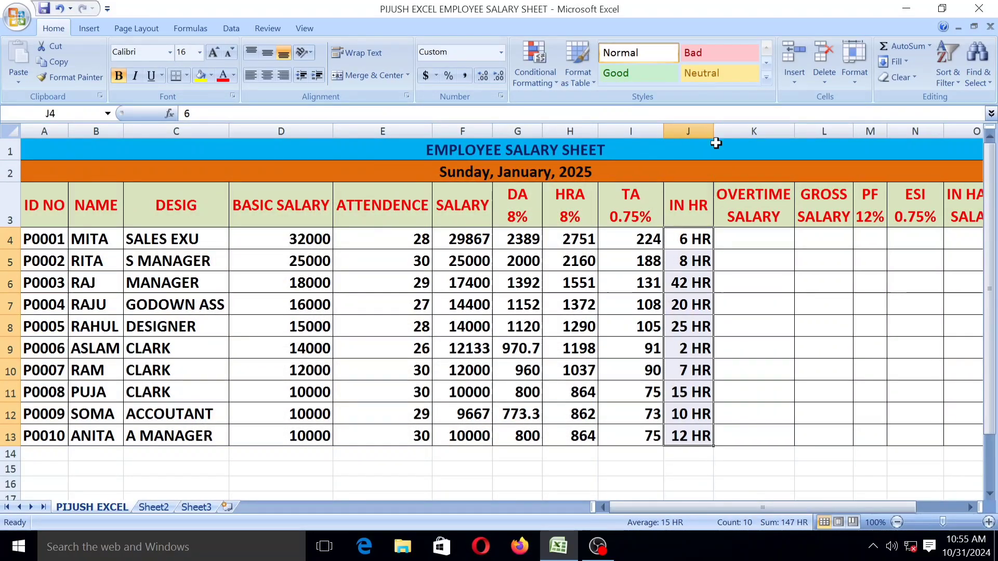
double_click(743, 240)
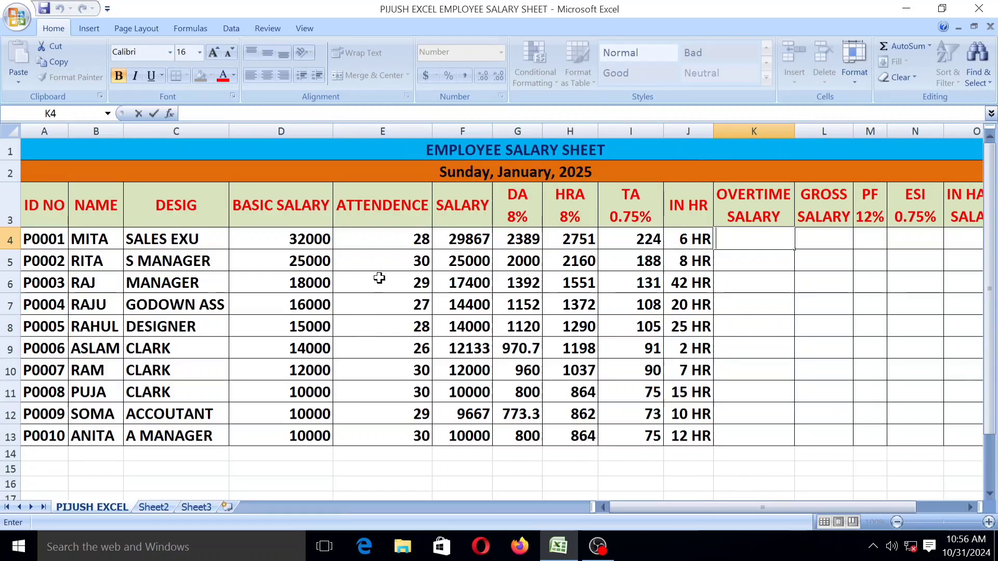
click(694, 239)
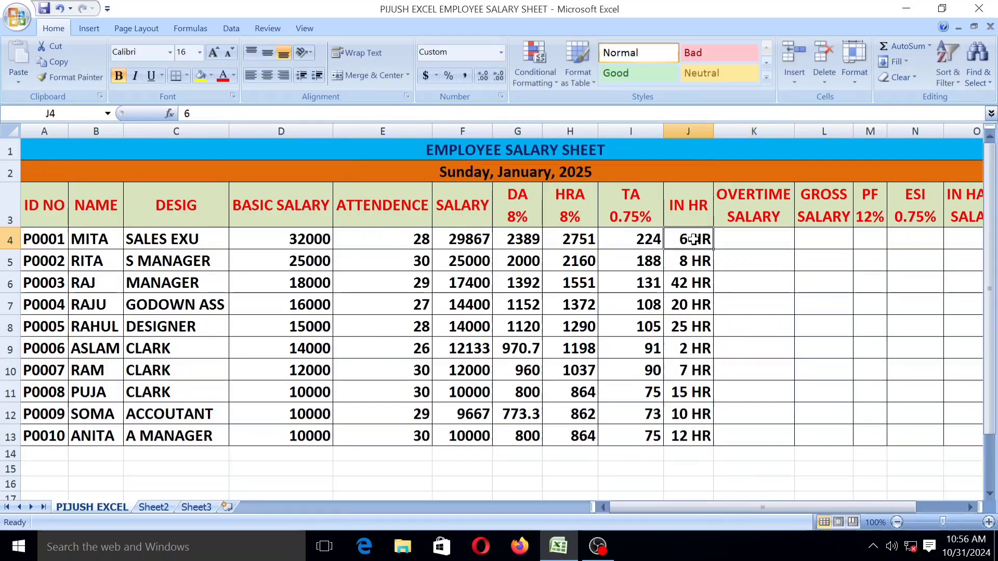
click(395, 240)
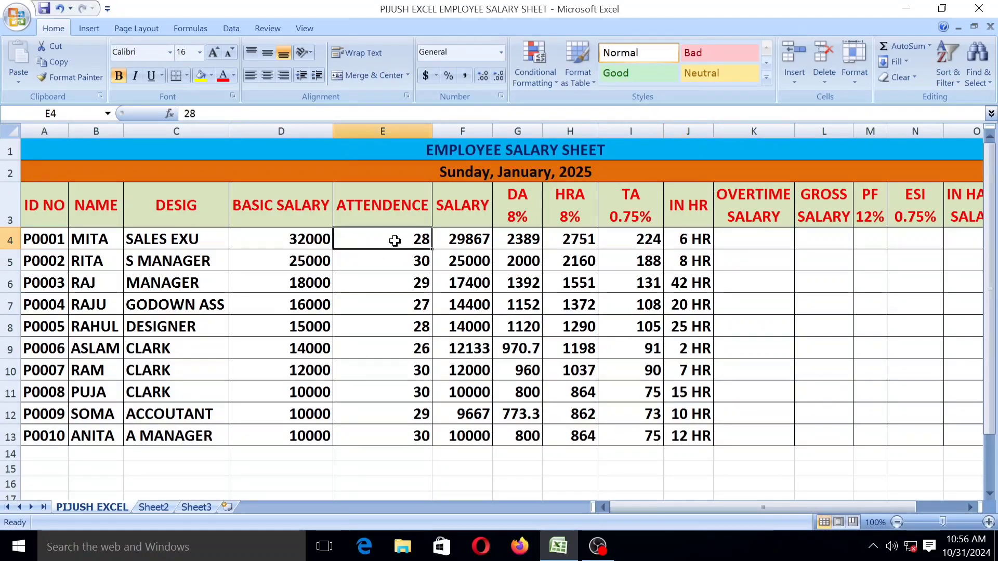
click(692, 240)
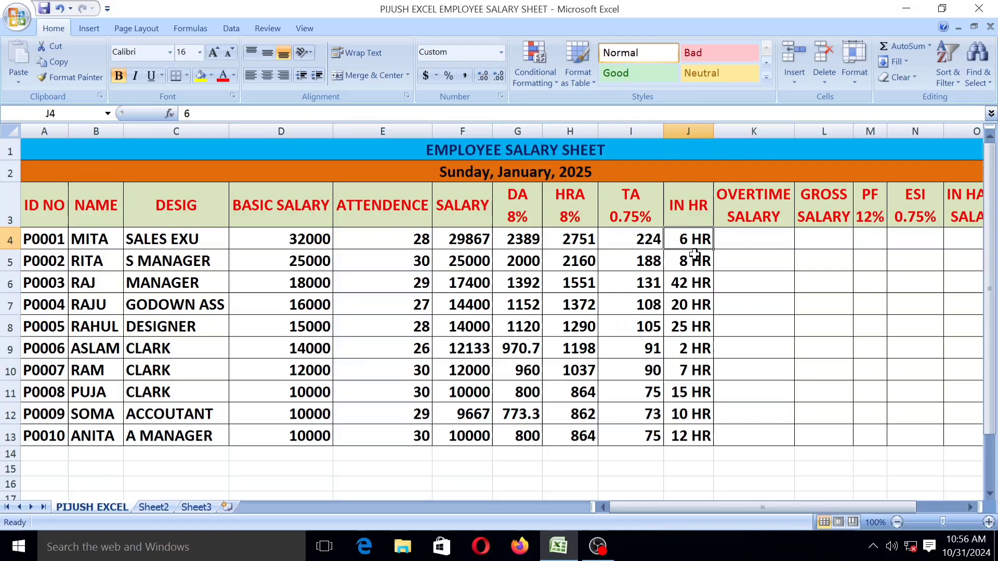
Step: Calculate the first employee's overtime salary in K4 with the formula =D4/30/8*J4
double_click(743, 237)
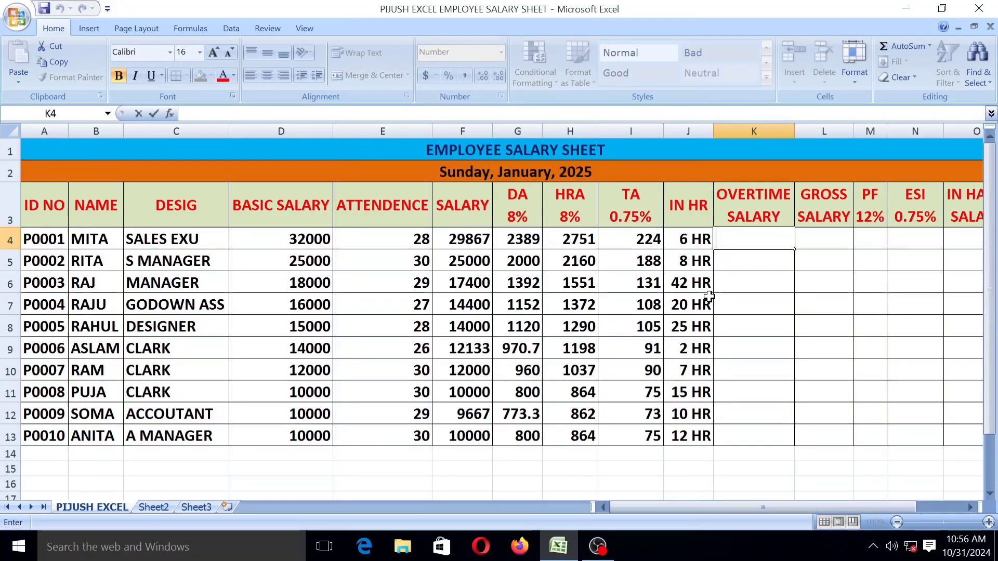
text(=)
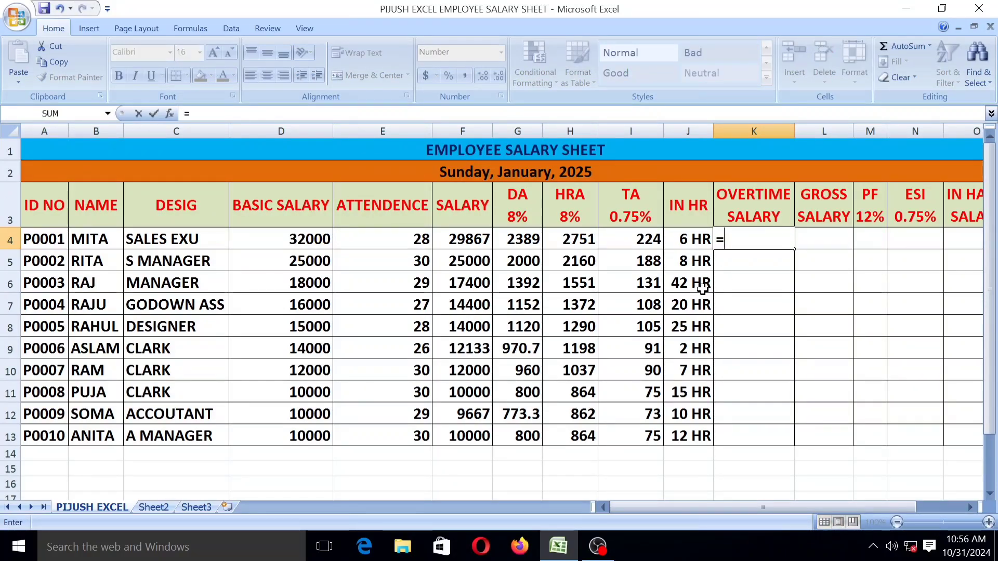
click(281, 239)
text(/0)
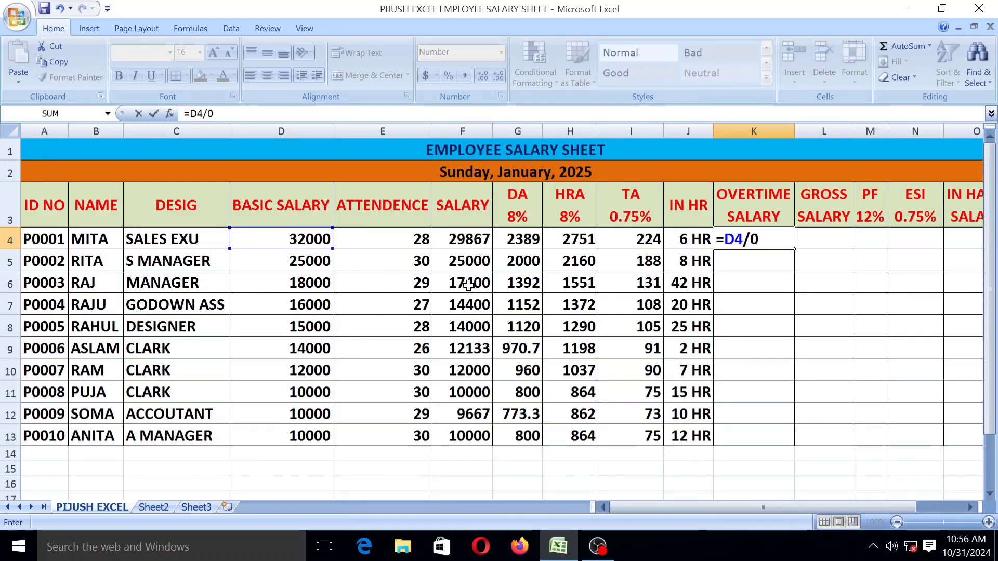
key(BackSpace)
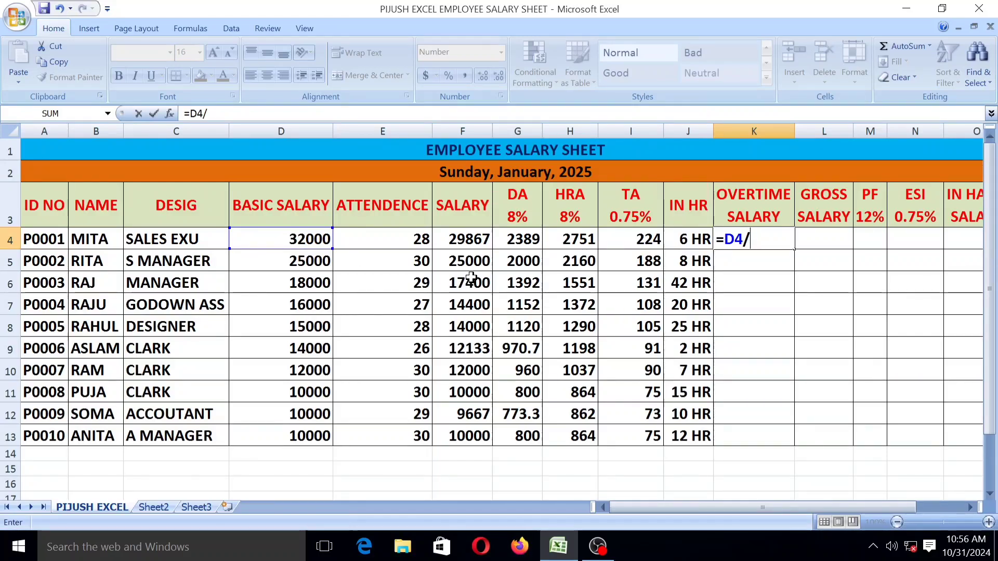
text(30/8)
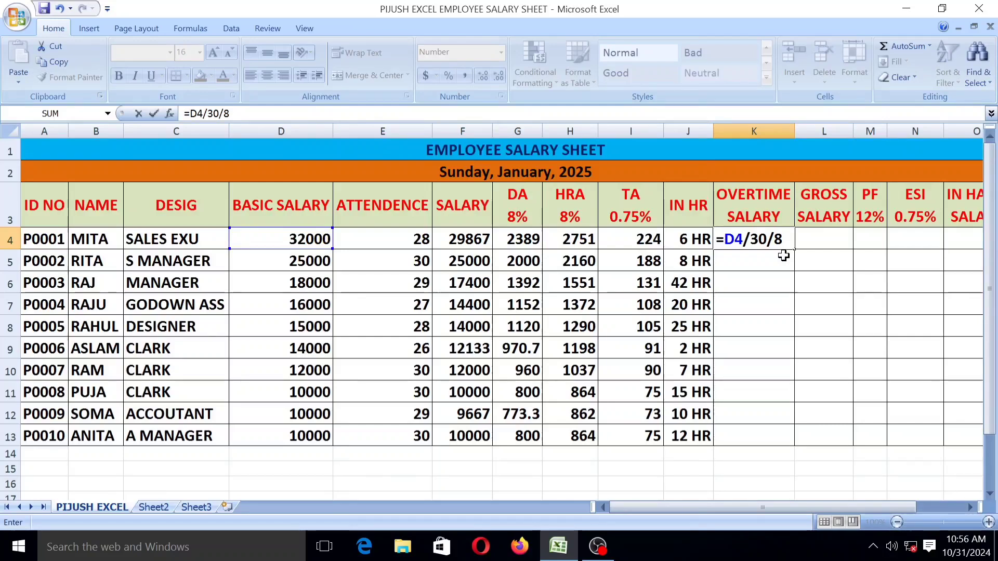
text(*)
click(673, 244)
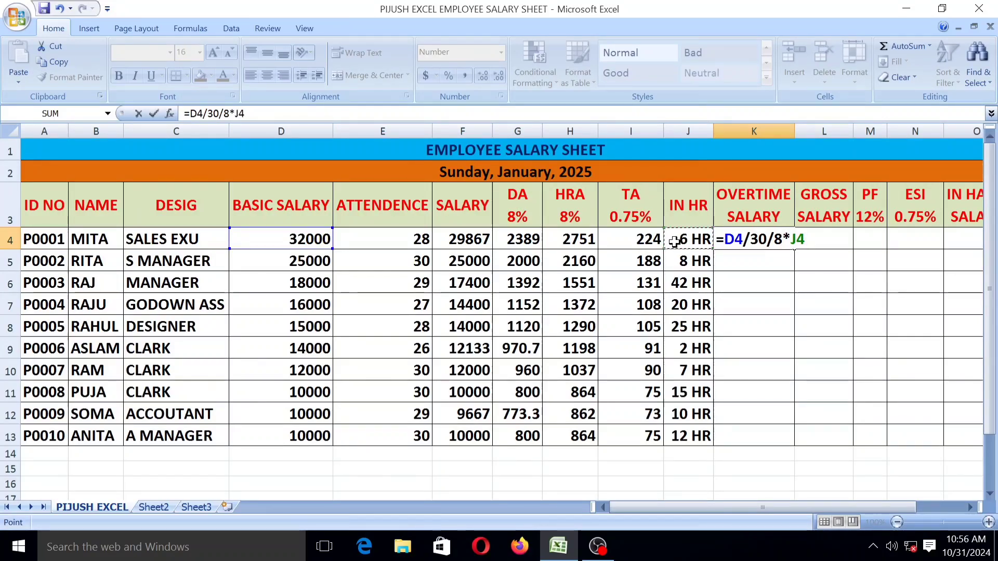
key(Return)
Step: Reduce the overtime salary in K4 to zero decimal places and fill its formula down to K13
click(786, 242)
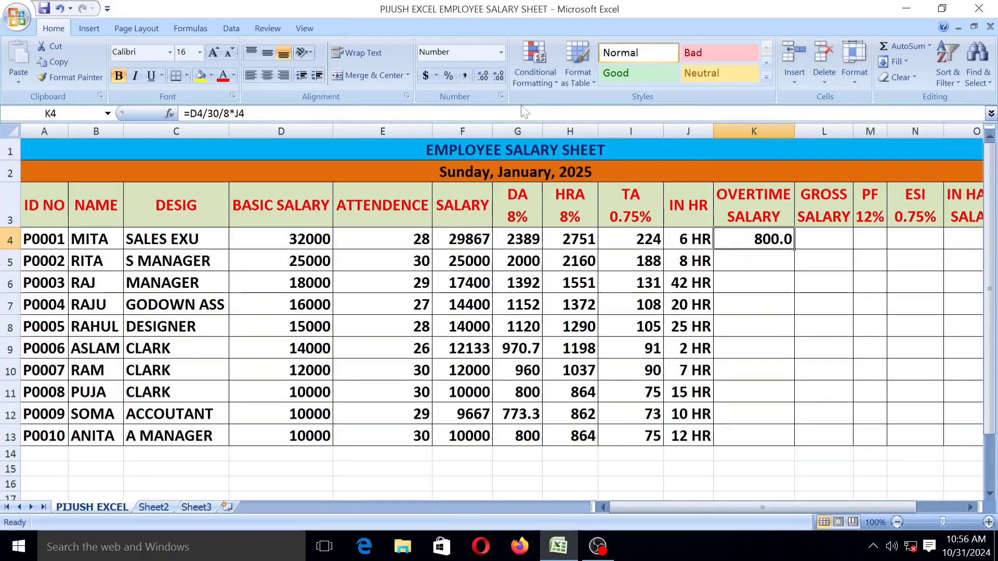
click(498, 75)
drag(794, 250, 792, 443)
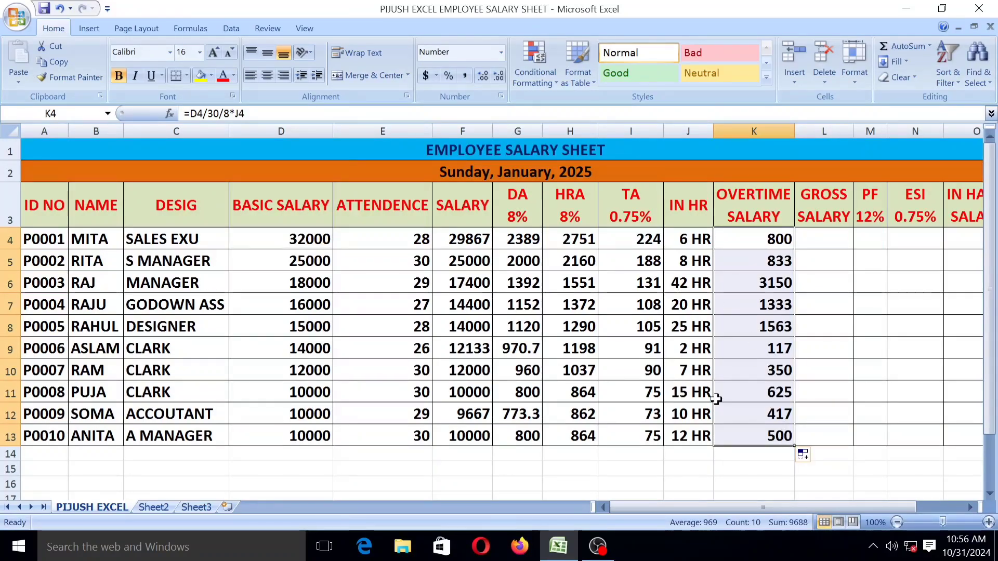
Step: Review the first employee's overtime, TA, HRA, DA and salary cells in row 4 as components of the gross salary
click(832, 241)
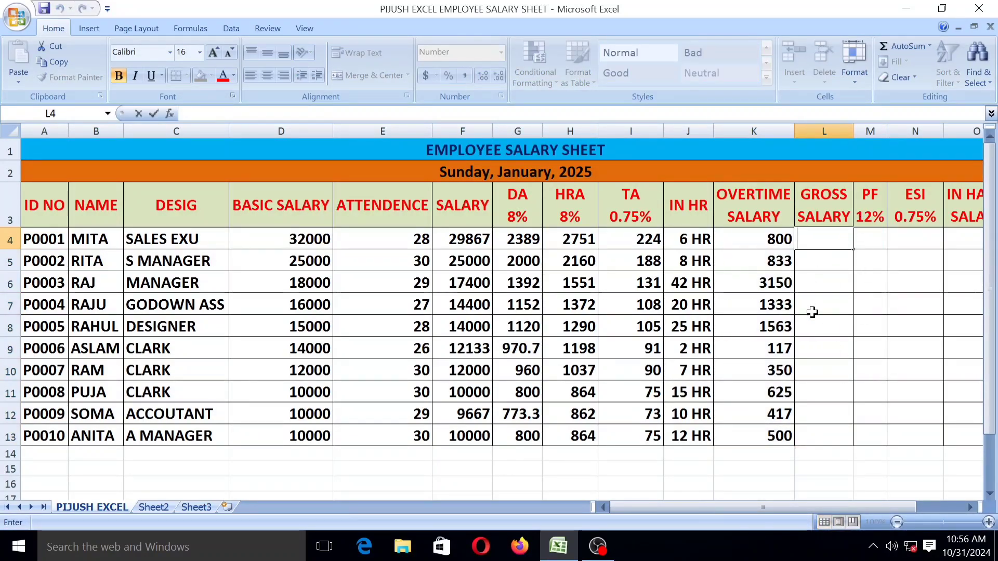
click(828, 208)
click(830, 244)
click(757, 238)
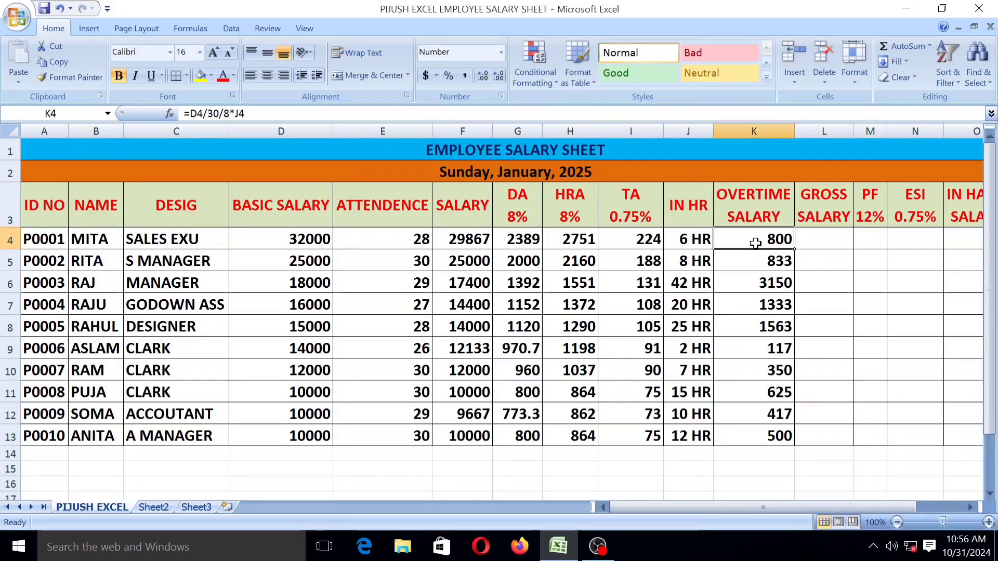
click(656, 238)
click(582, 239)
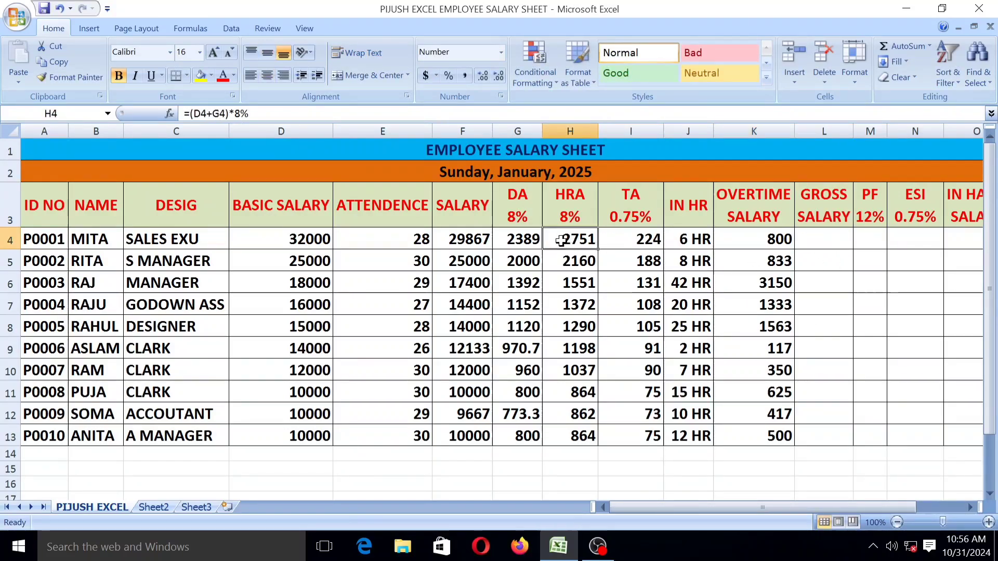
click(513, 238)
click(470, 238)
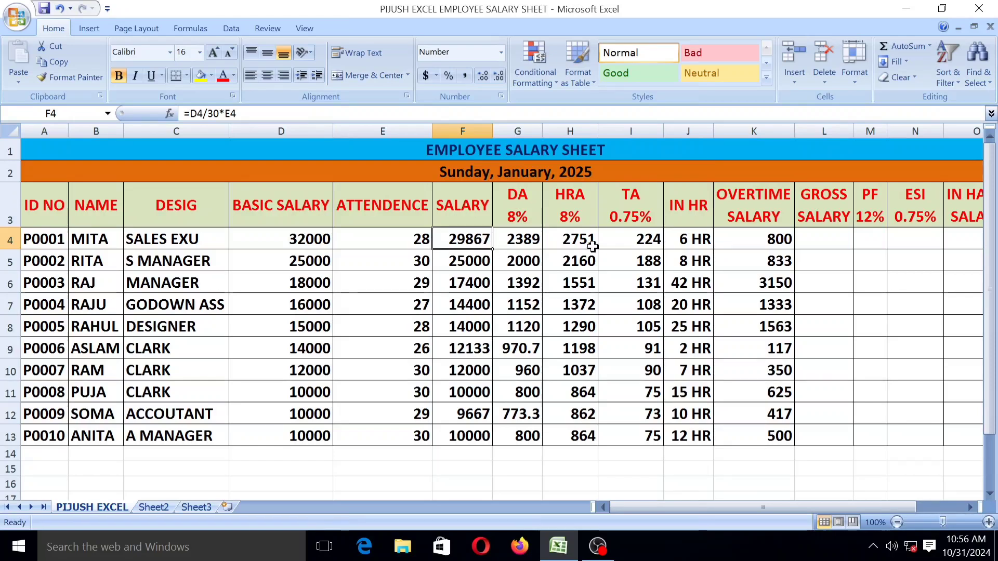
Step: Calculate the first employee's gross salary in L4 with the formula =K4+I4+H4+G4+F4
click(838, 242)
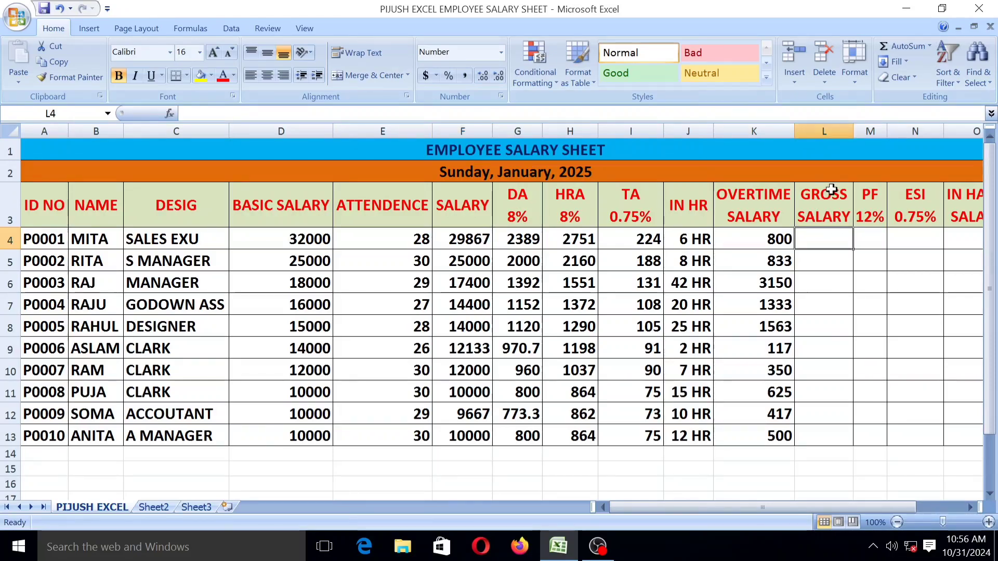
text(=)
click(768, 240)
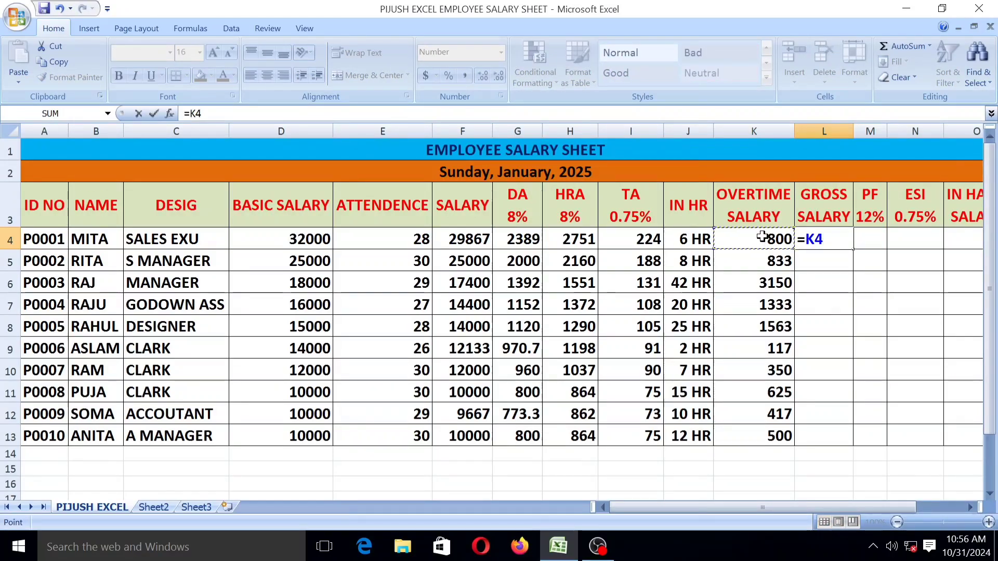
text(+)
click(654, 240)
text(+)
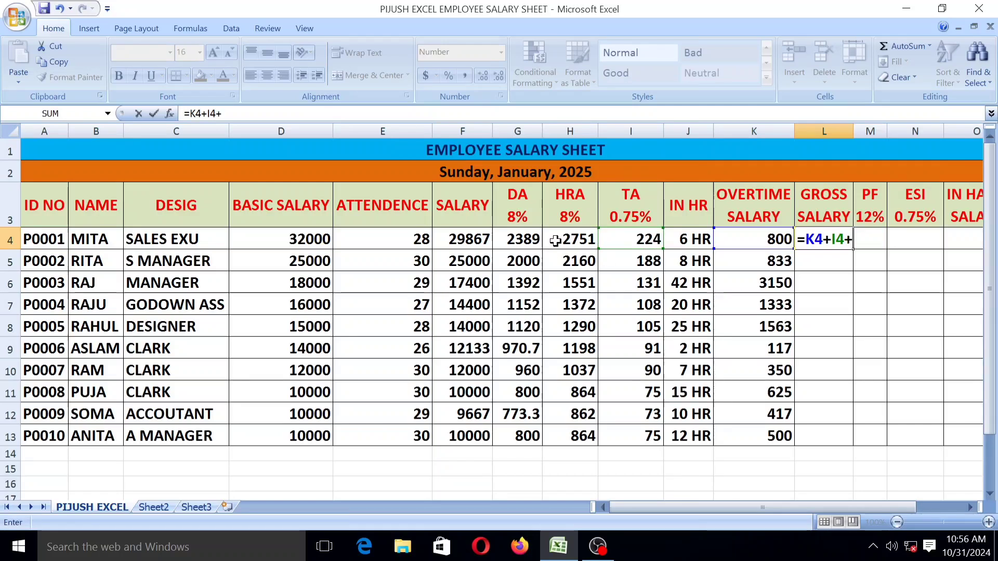
click(577, 240)
text(+)
click(513, 239)
text(+)
click(473, 240)
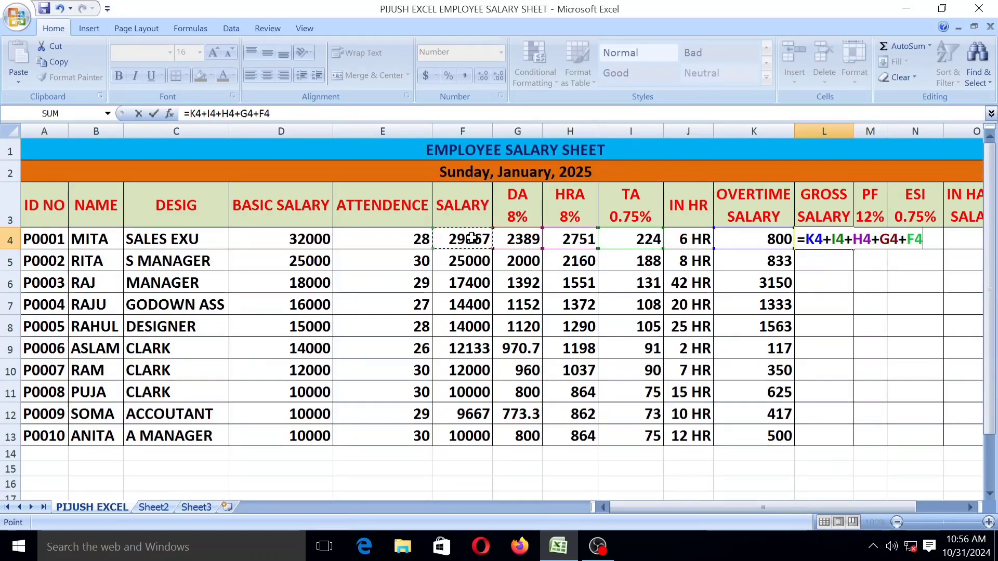
Step: Reduce the gross salary in L4 to zero decimal places and fill its formula down to L13
click(832, 238)
click(498, 76)
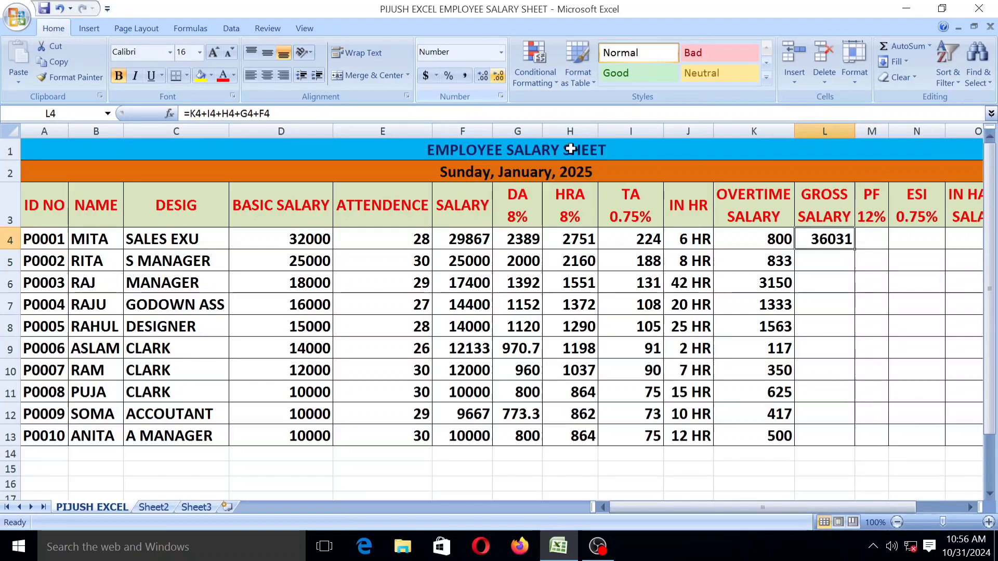
drag(855, 249, 853, 443)
Step: Calculate the first employee's PF deduction in M4 with the formula =F4*12%
click(883, 237)
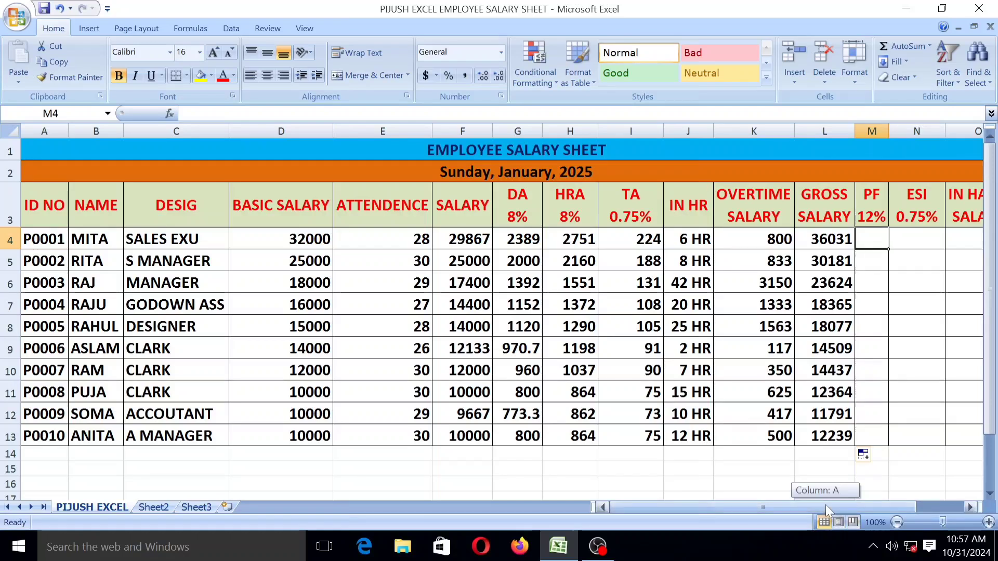
drag(825, 504, 848, 501)
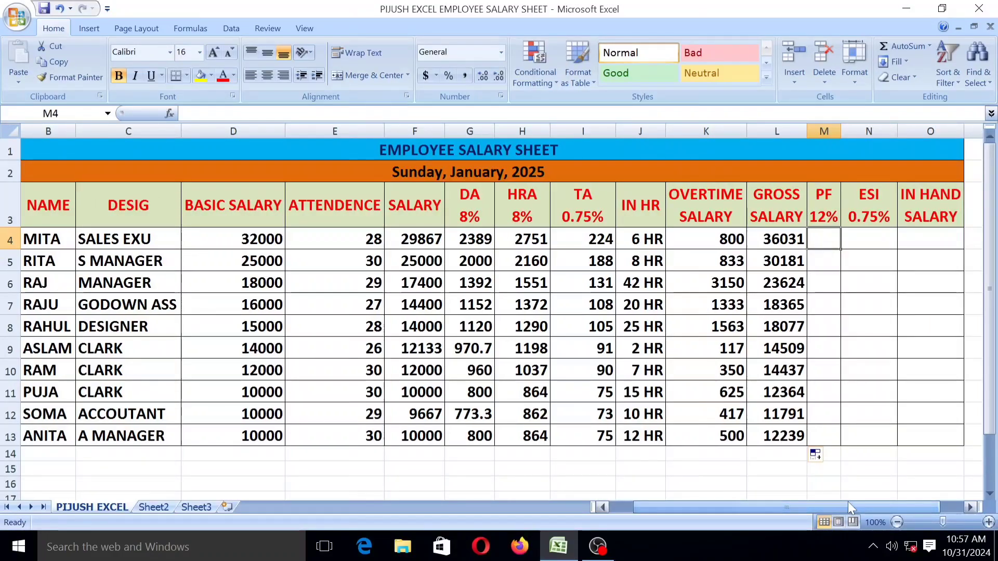
click(826, 222)
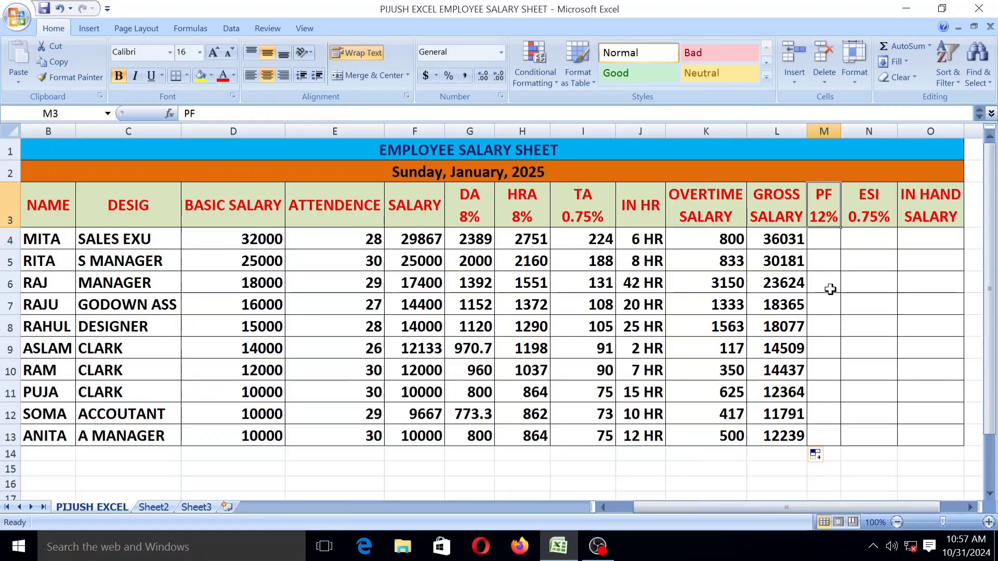
click(826, 240)
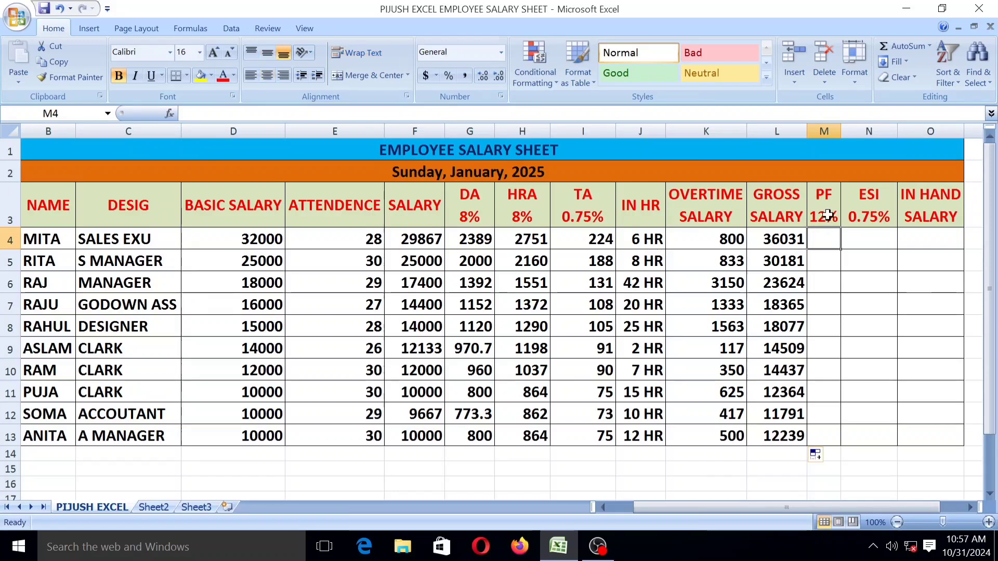
text(=)
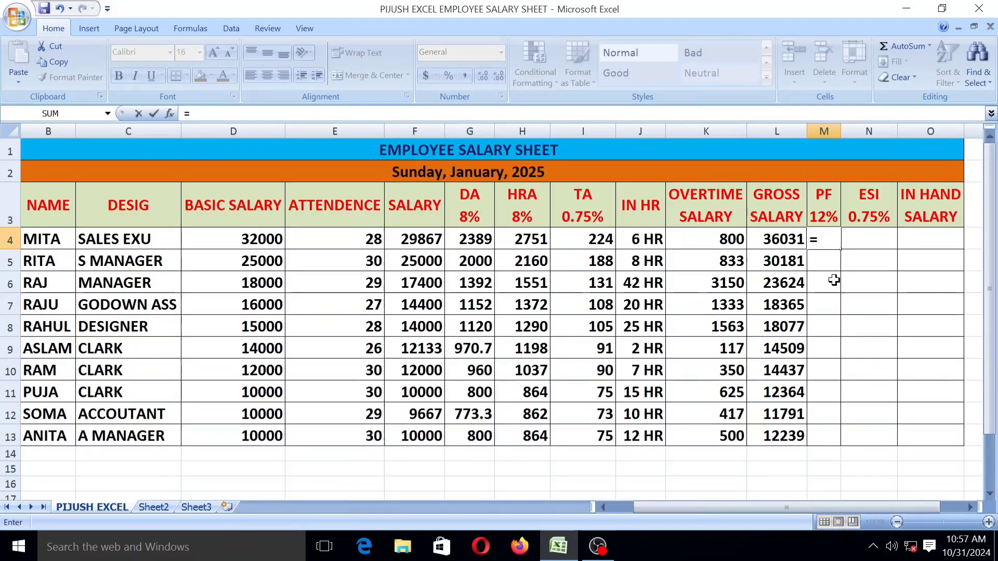
click(433, 240)
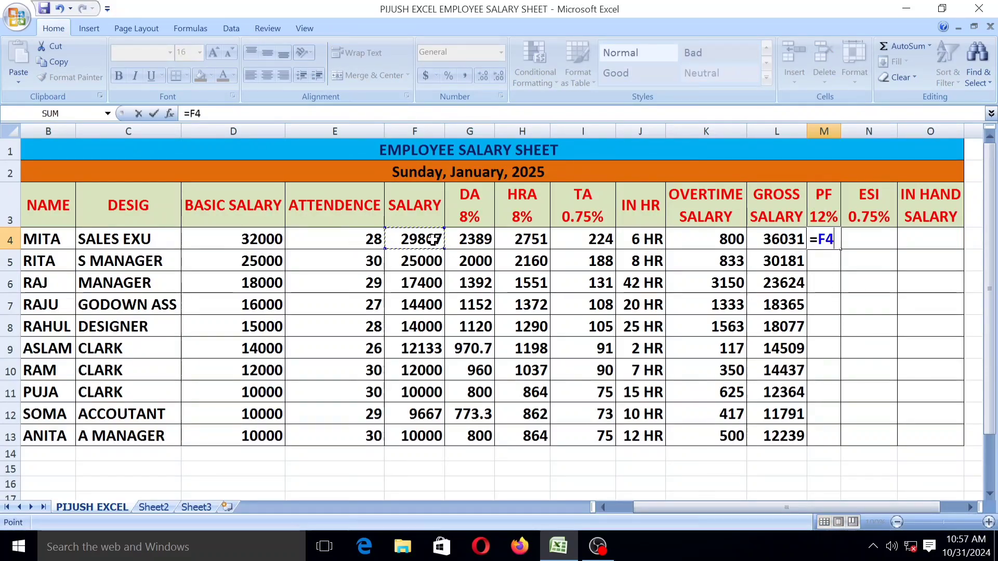
text(*1)
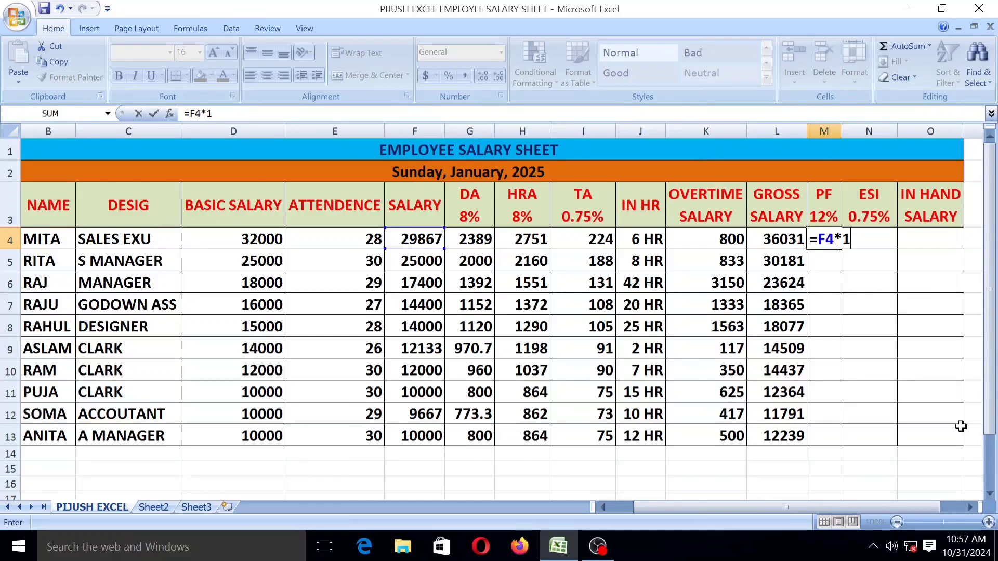
text(2%)
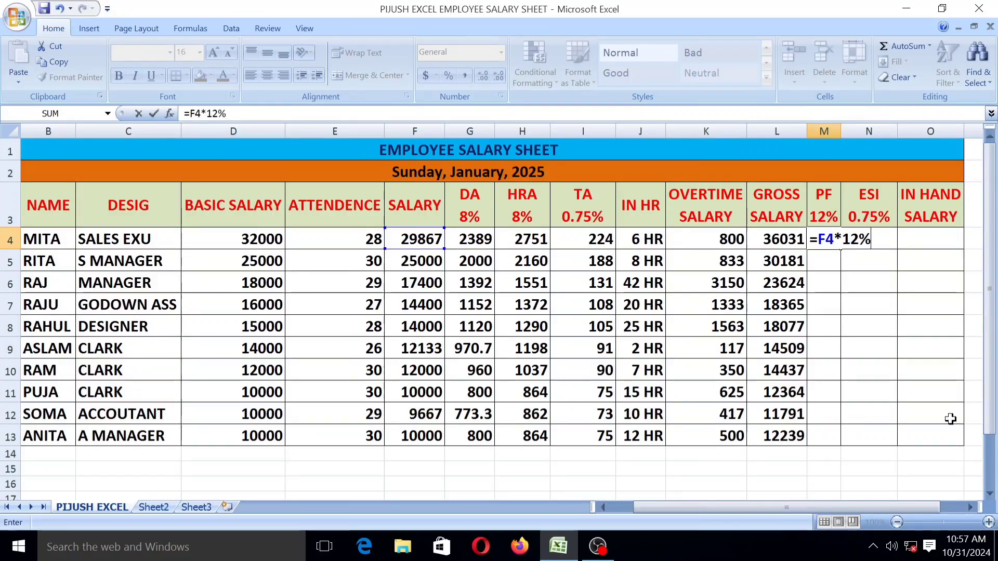
key(Return)
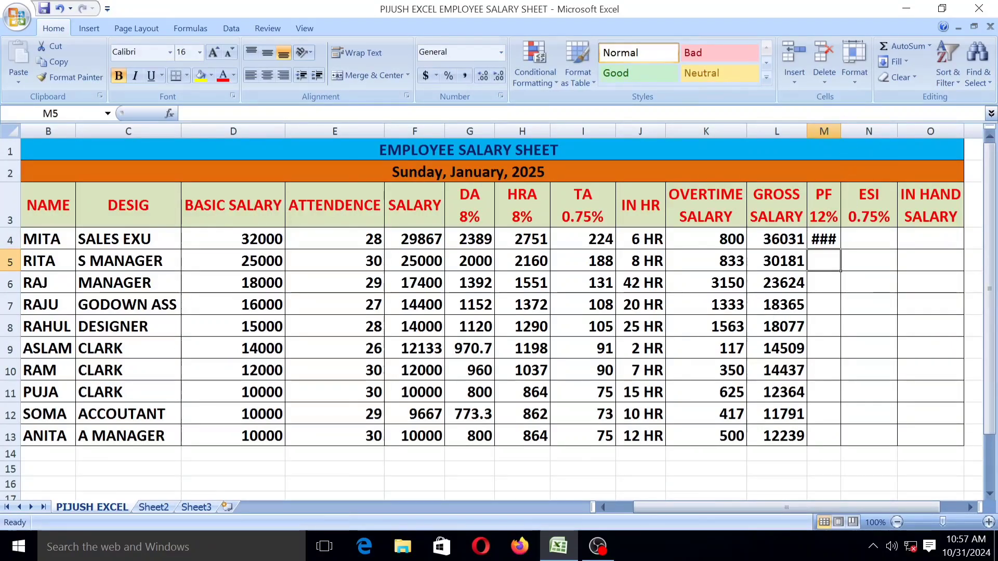
Step: Widen the PF column M to fit its values and fill the M4 formula down to M13
drag(841, 130, 861, 129)
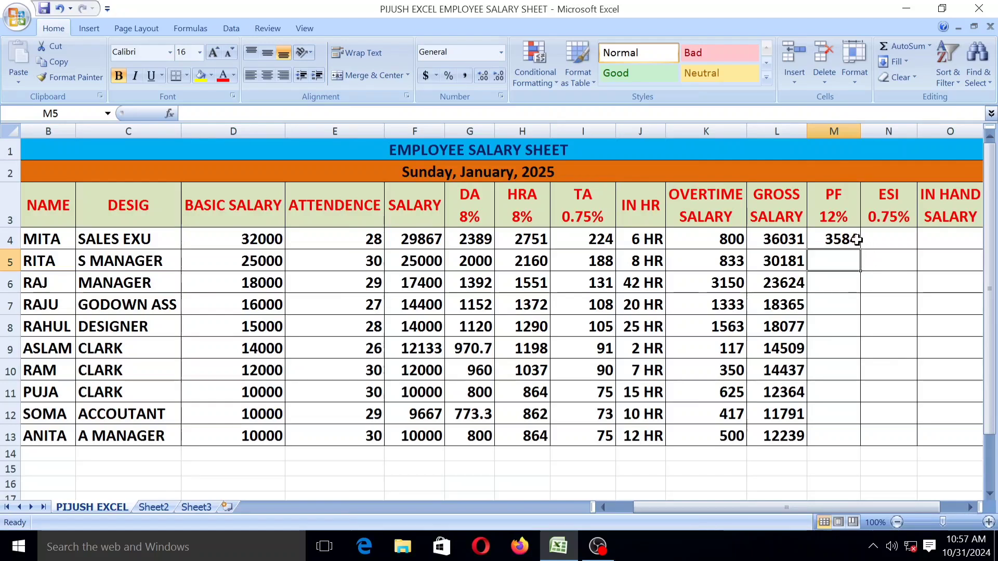
click(857, 239)
drag(860, 249, 853, 439)
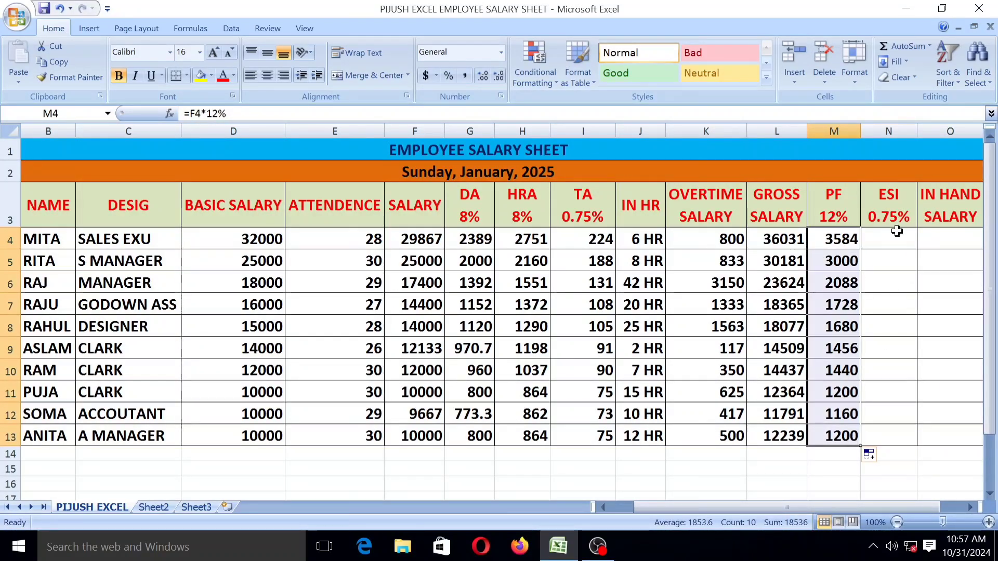
Step: Calculate the first employee's ESI deduction in N4 with the formula =F4*0.75% and fill it down to N13
click(879, 245)
click(894, 200)
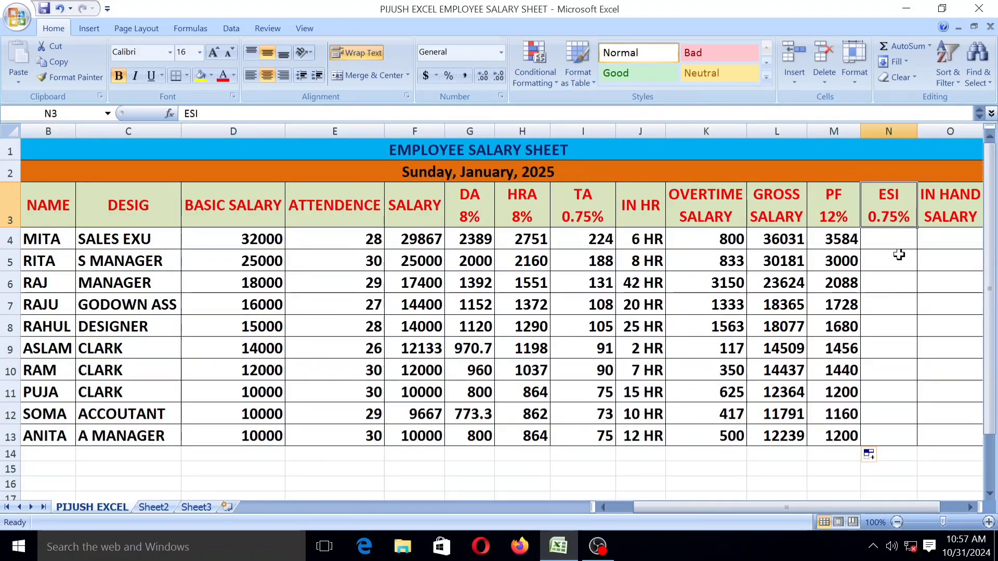
click(887, 238)
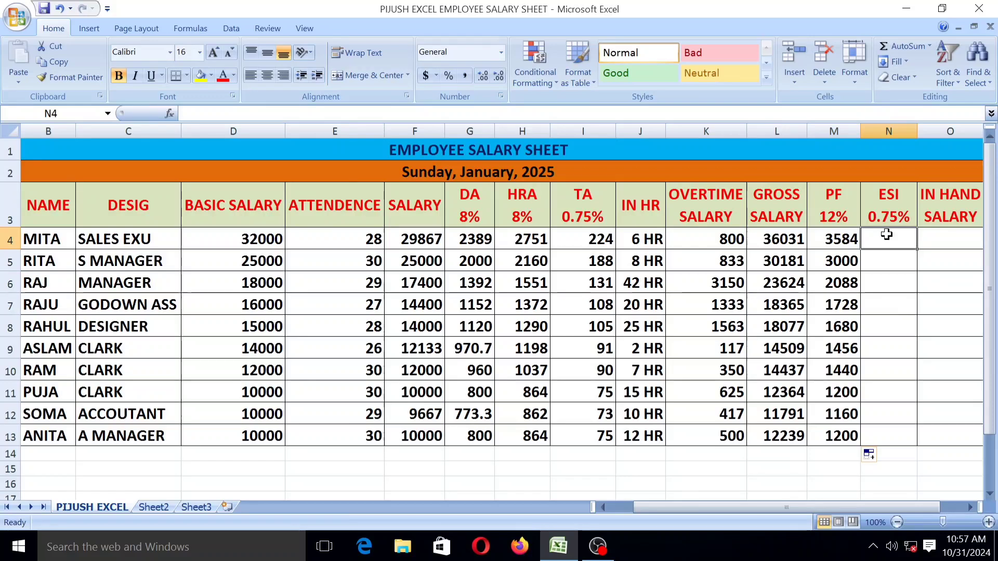
text(=)
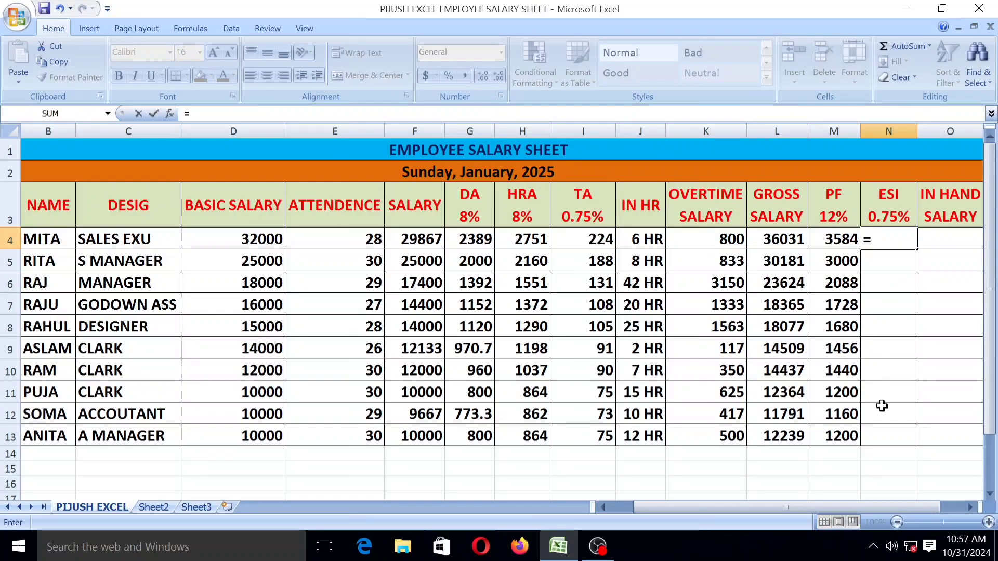
click(404, 239)
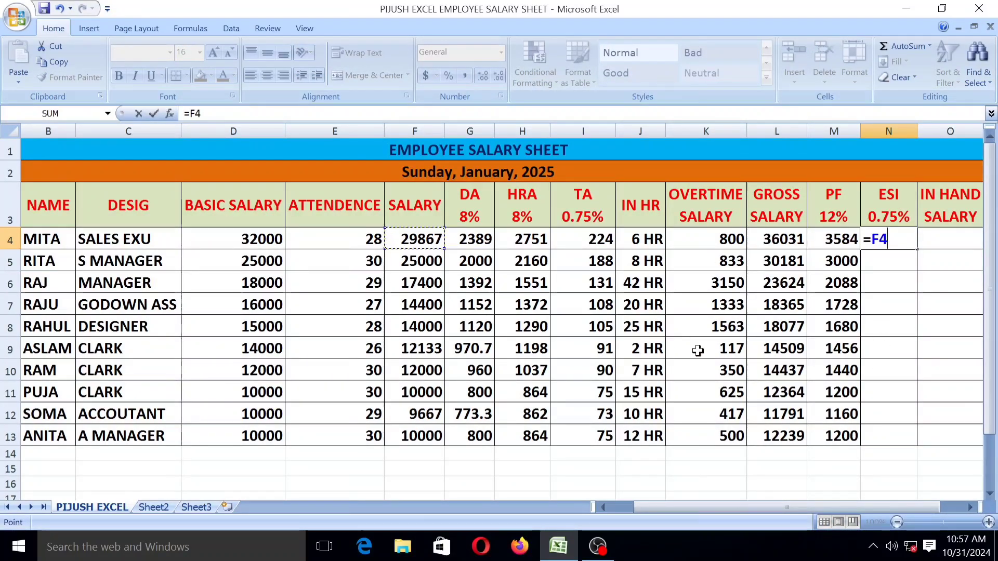
text(*0.7)
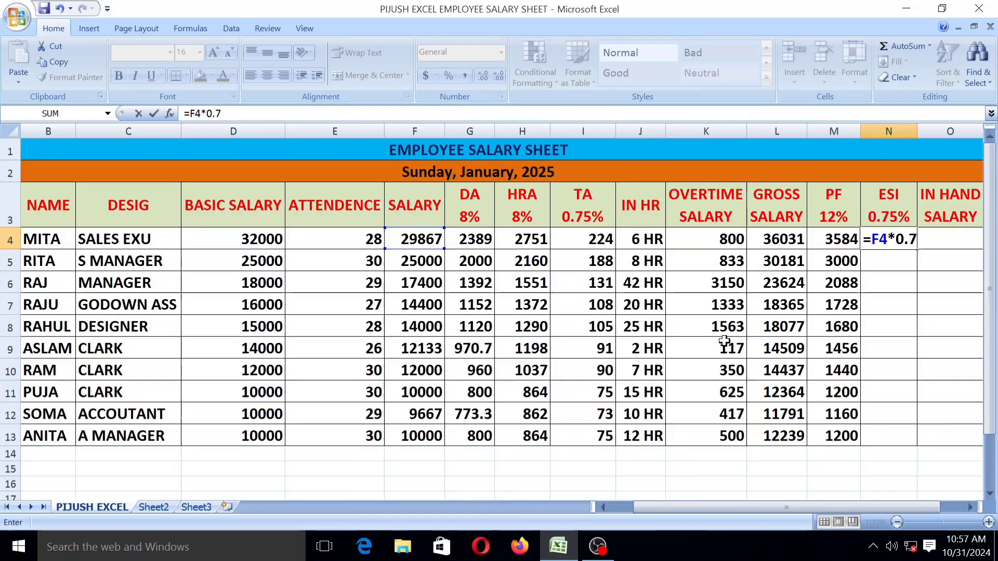
text(5%)
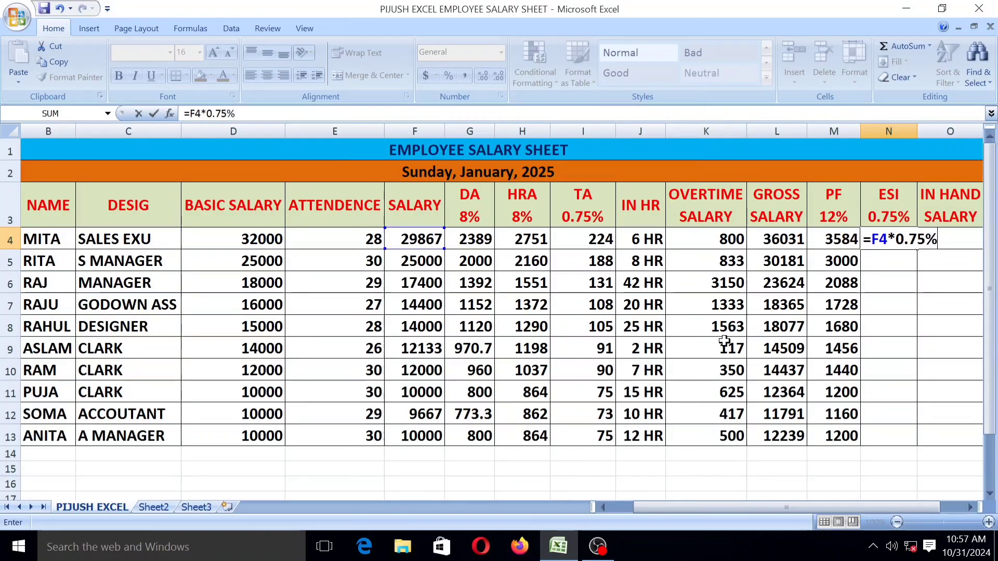
key(Return)
click(887, 241)
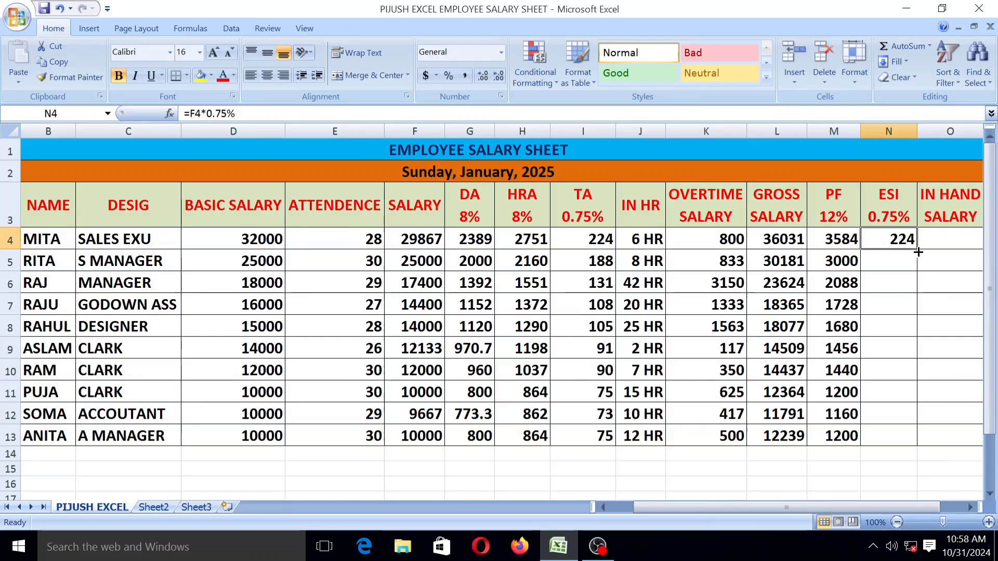
drag(916, 252, 899, 439)
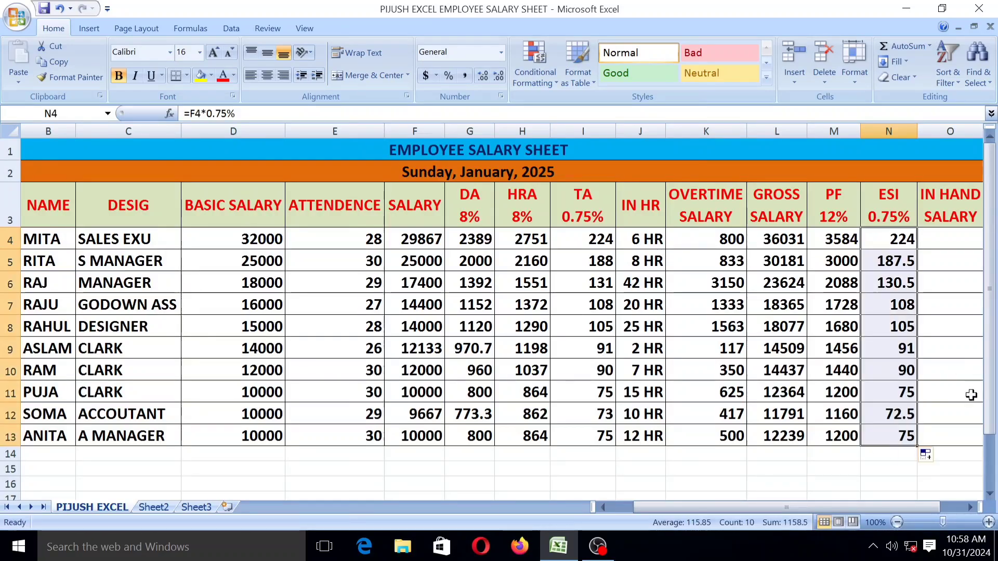
Step: Calculate the first employee's in-hand salary in O4 by subtracting PF and ESI from the gross salary with =L4-(M4+N4)
drag(896, 505, 934, 507)
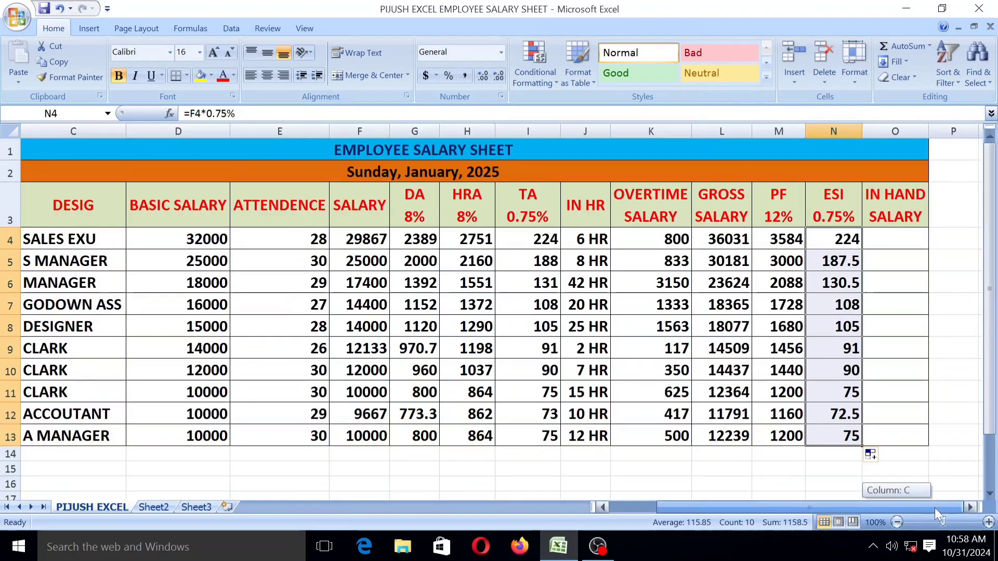
click(893, 240)
click(722, 240)
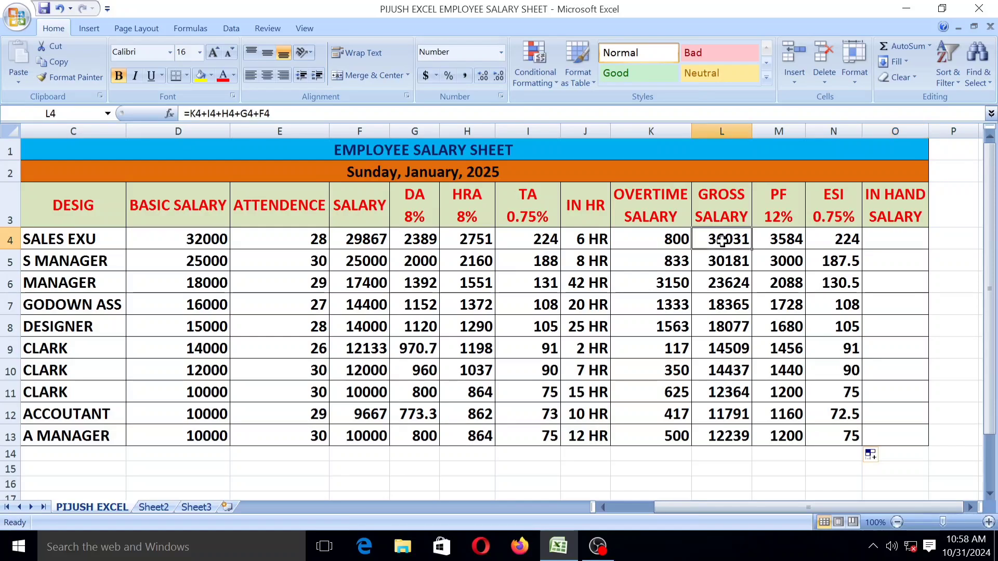
click(789, 240)
click(827, 239)
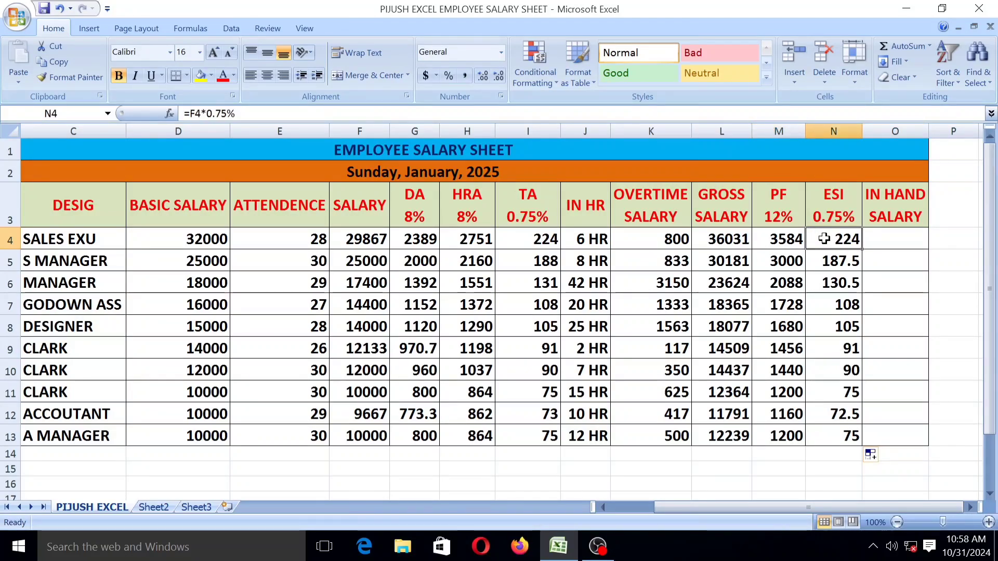
click(891, 240)
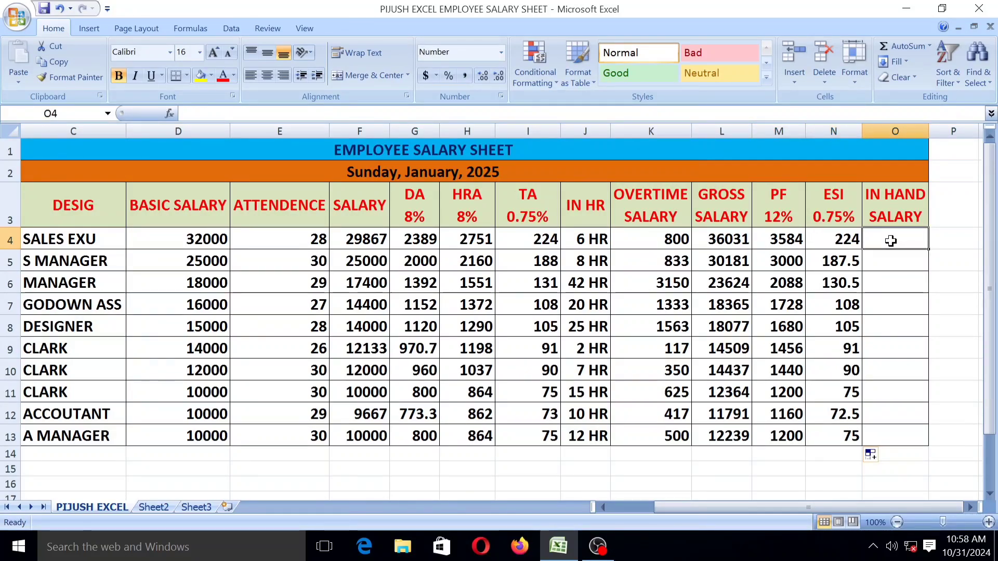
text(=)
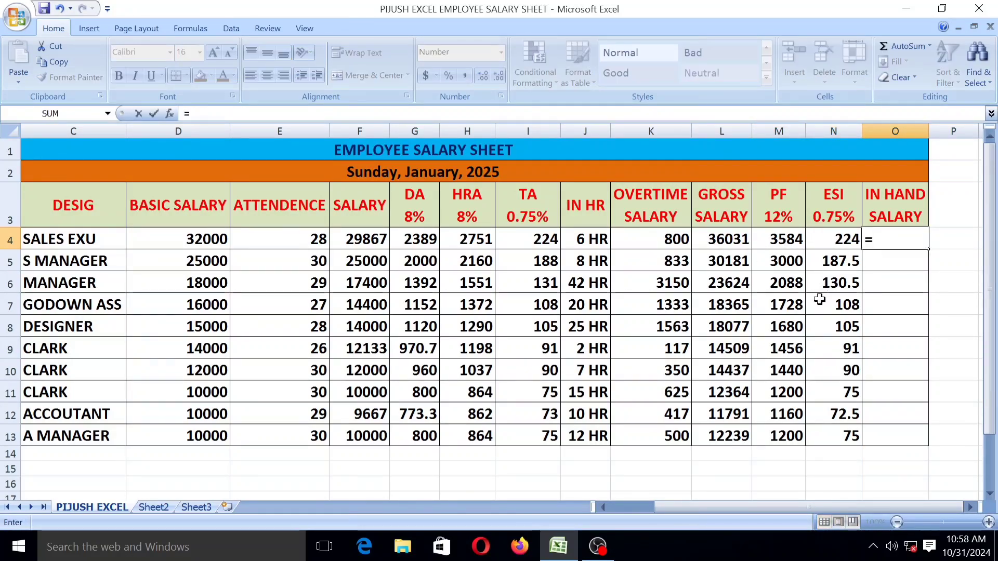
click(719, 242)
text(-()
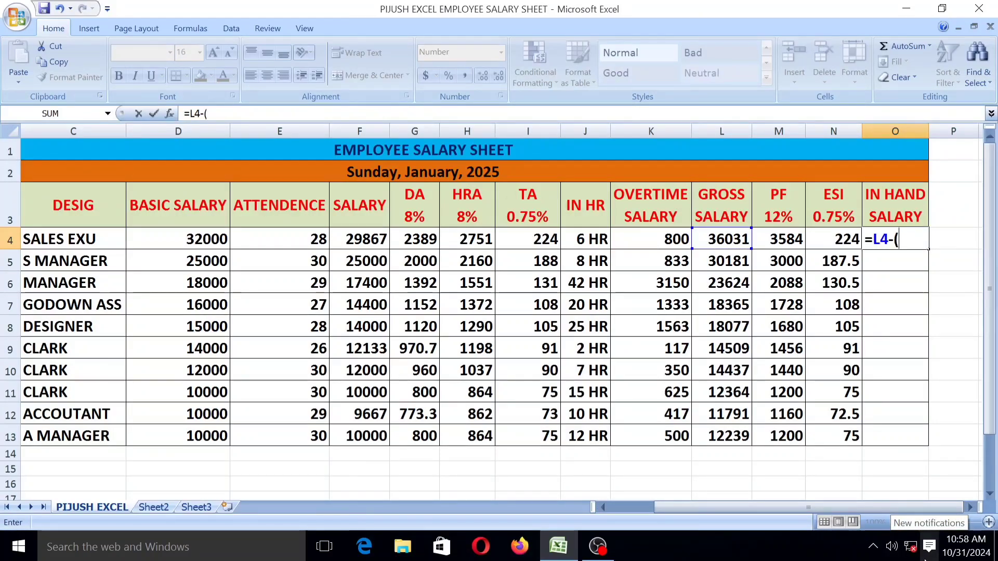
click(780, 238)
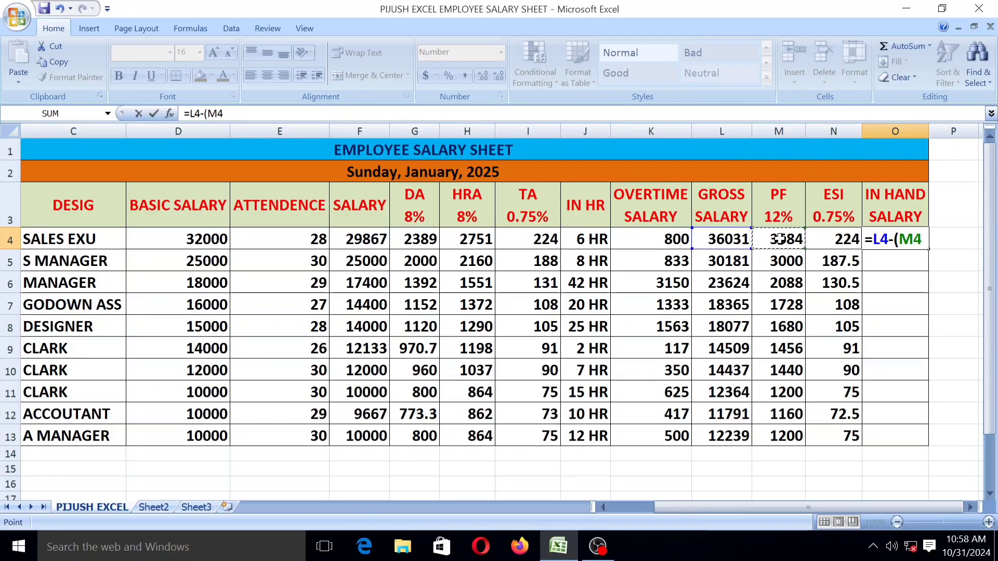
text(+)
click(831, 241)
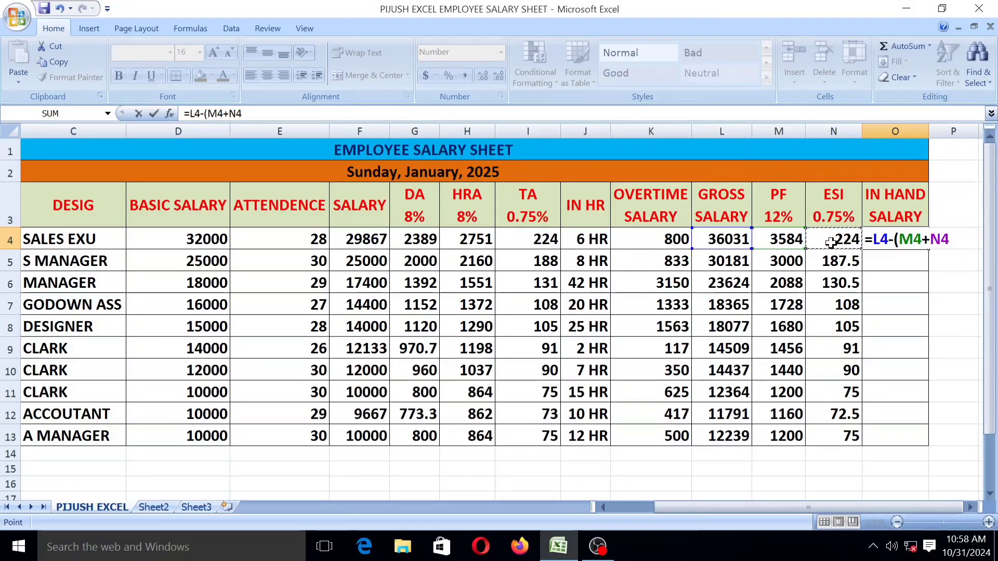
text())
key(Return)
Step: Reduce the in-hand salary in O4 to zero decimal places and fill its formula down to O13
click(904, 239)
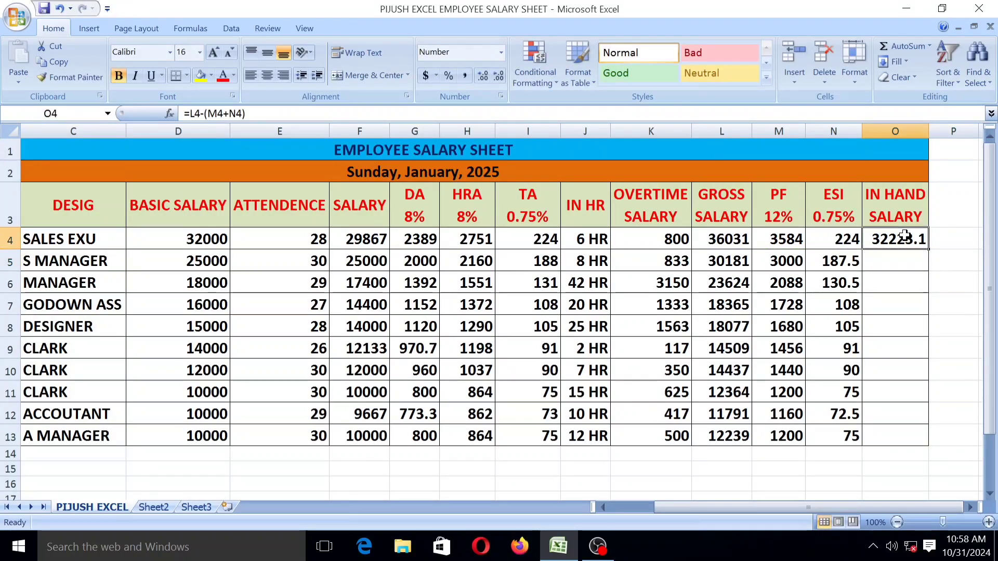
click(497, 77)
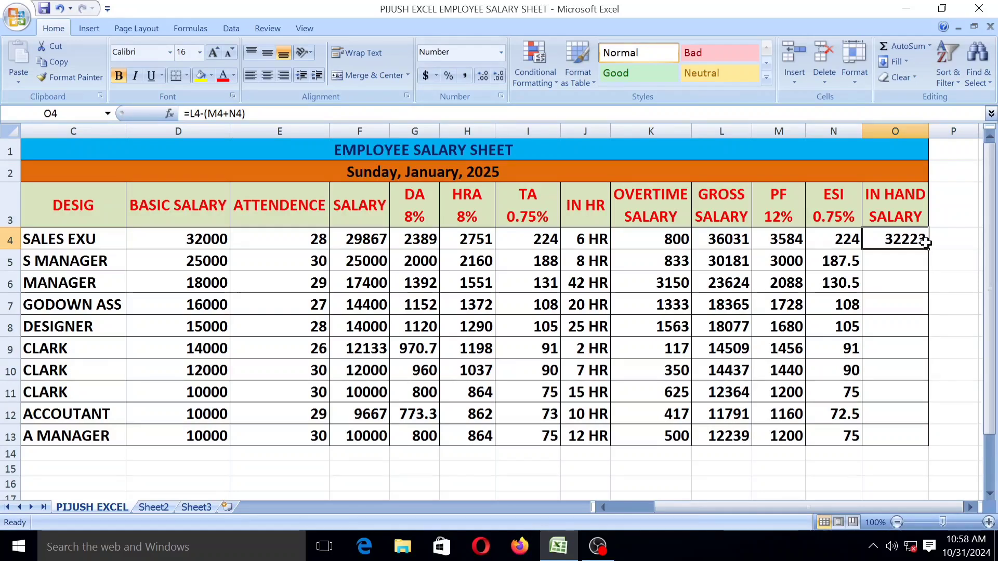
drag(928, 250, 913, 439)
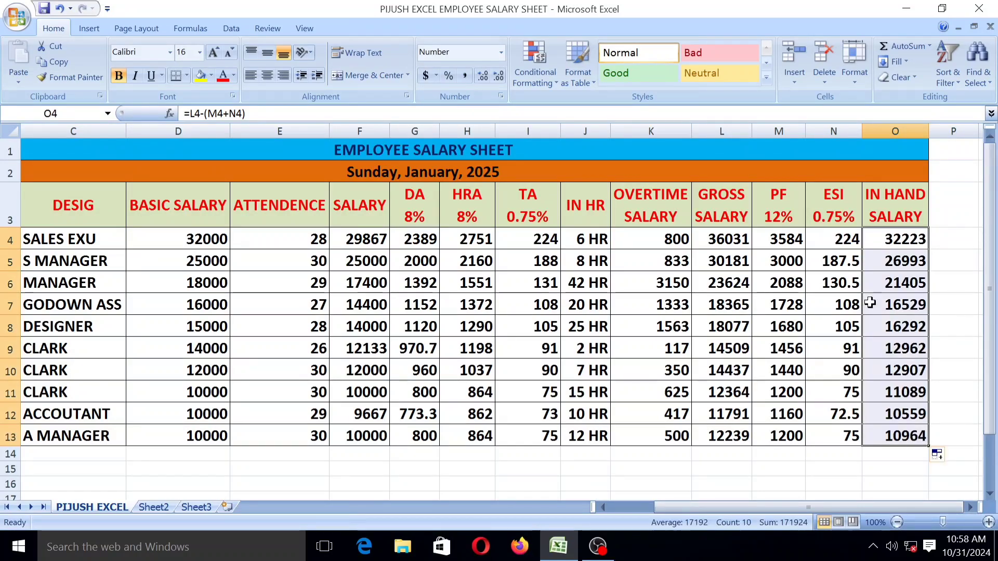
Step: Review the first employee's gross salary in L4 and in-hand salary in O4
click(712, 242)
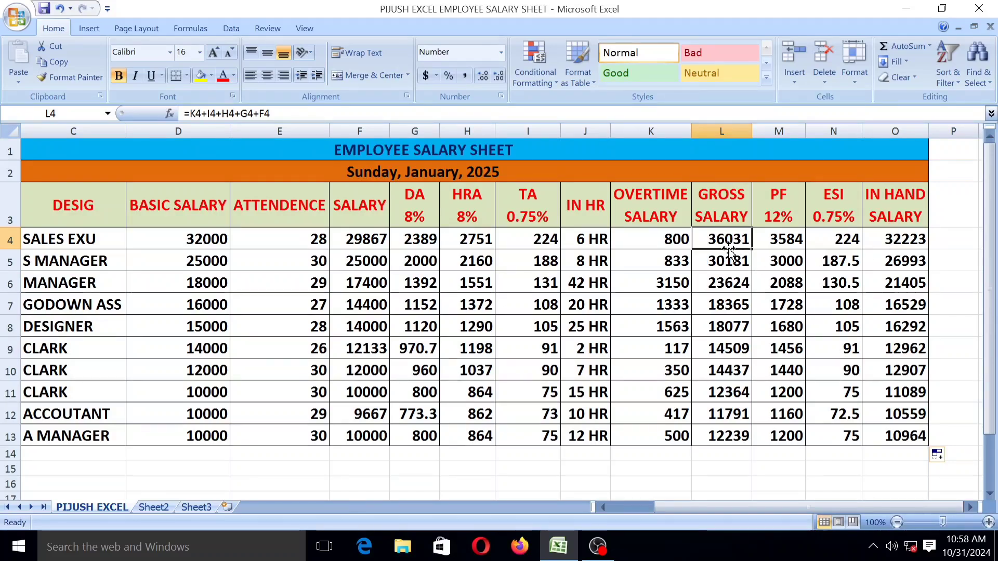
click(890, 238)
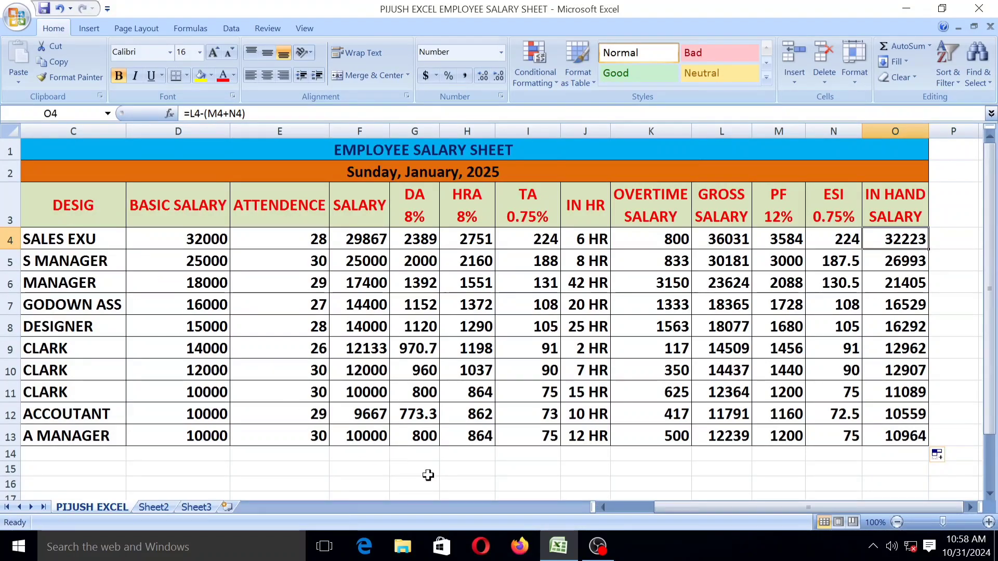
drag(659, 507, 712, 512)
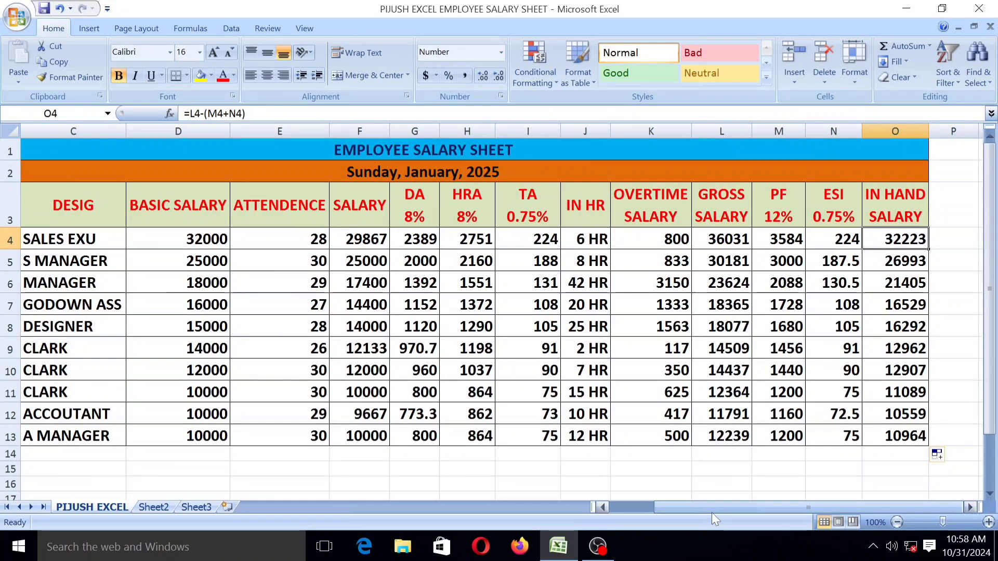